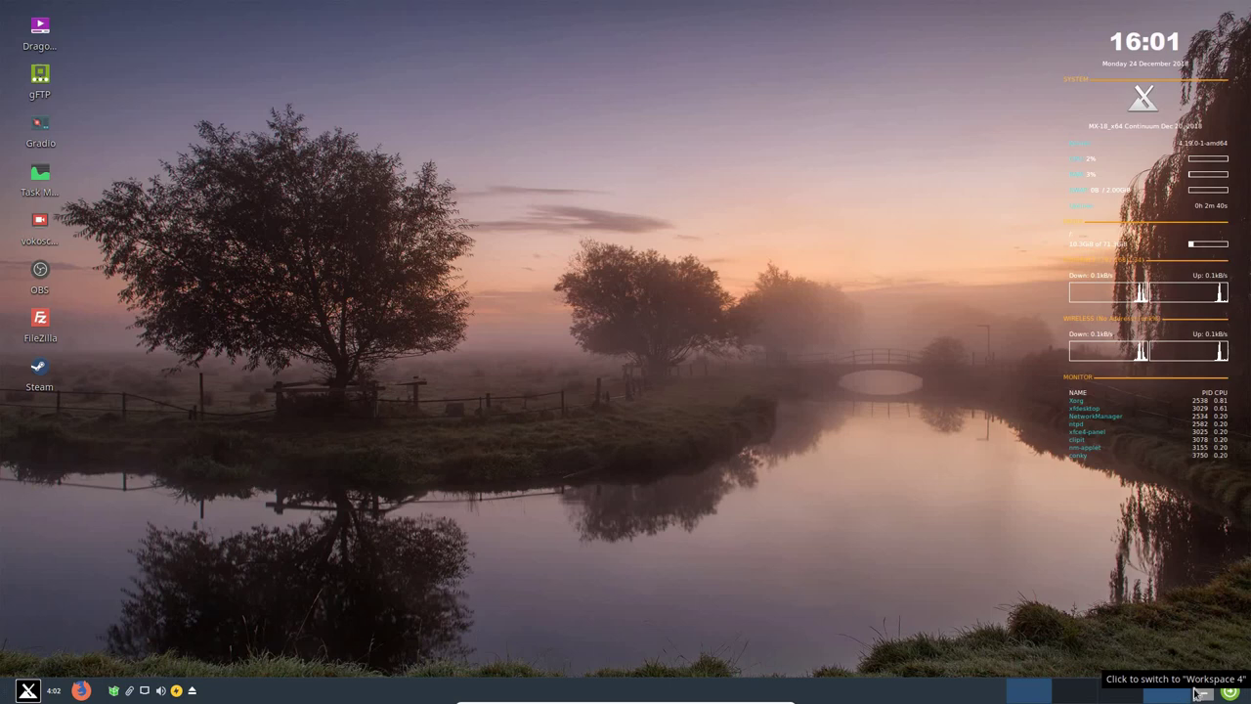
Open Thunar, check its About dialog showing version 1.6.15, then close it
{"action": "left_click", "coordinate": [1204, 692]}
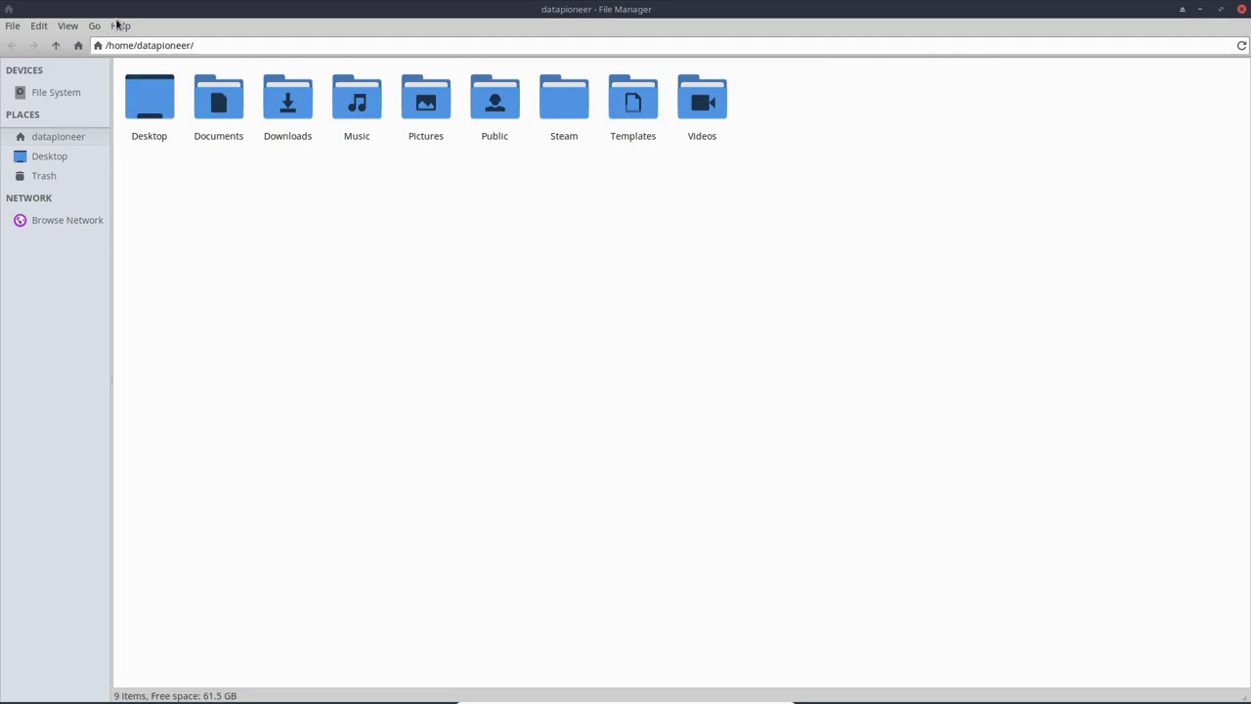
{"action": "left_click", "coordinate": [118, 25]}
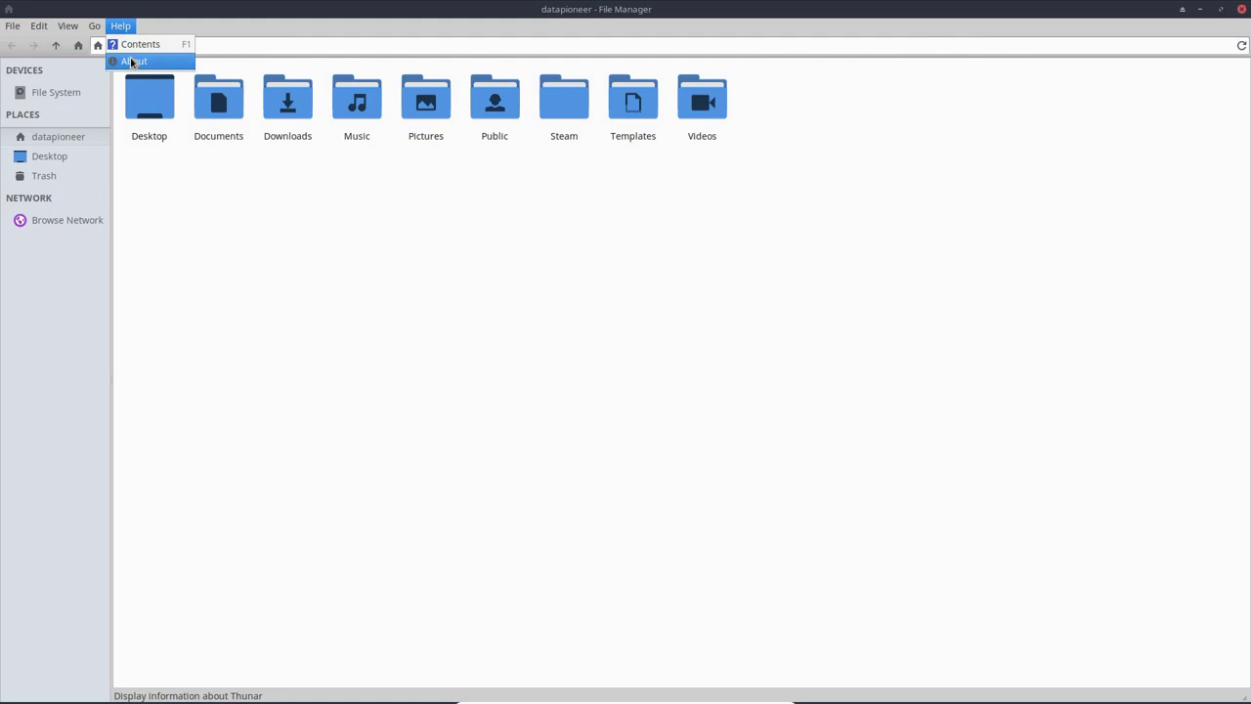
{"action": "left_click", "coordinate": [134, 63]}
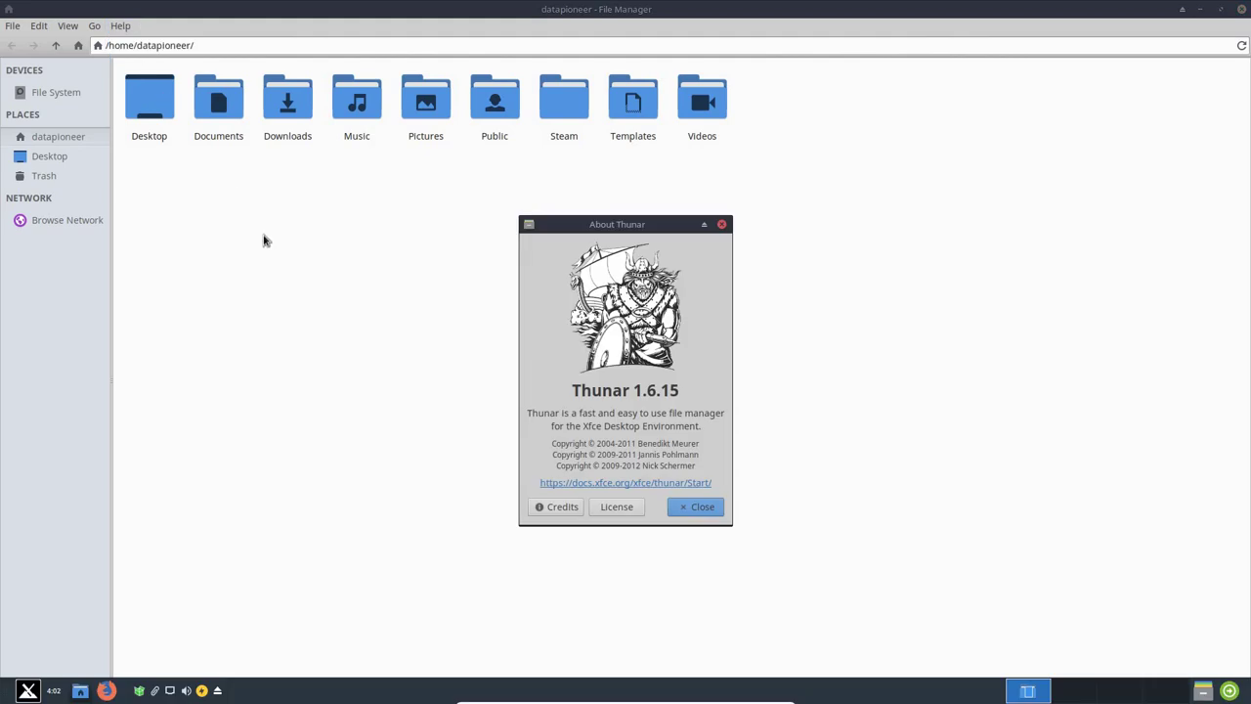
{"action": "left_click", "coordinate": [705, 507]}
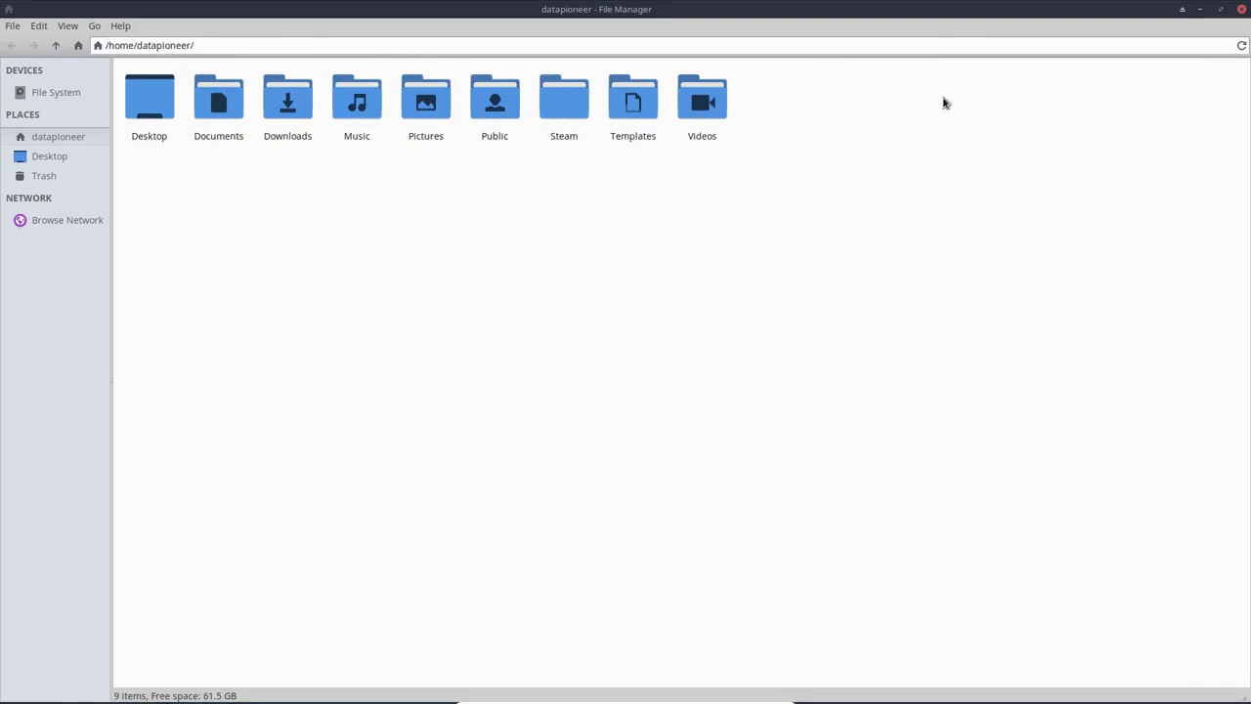
Close Thunar and lower the master volume from 100% to about two-thirds
{"action": "left_click", "coordinate": [1238, 10]}
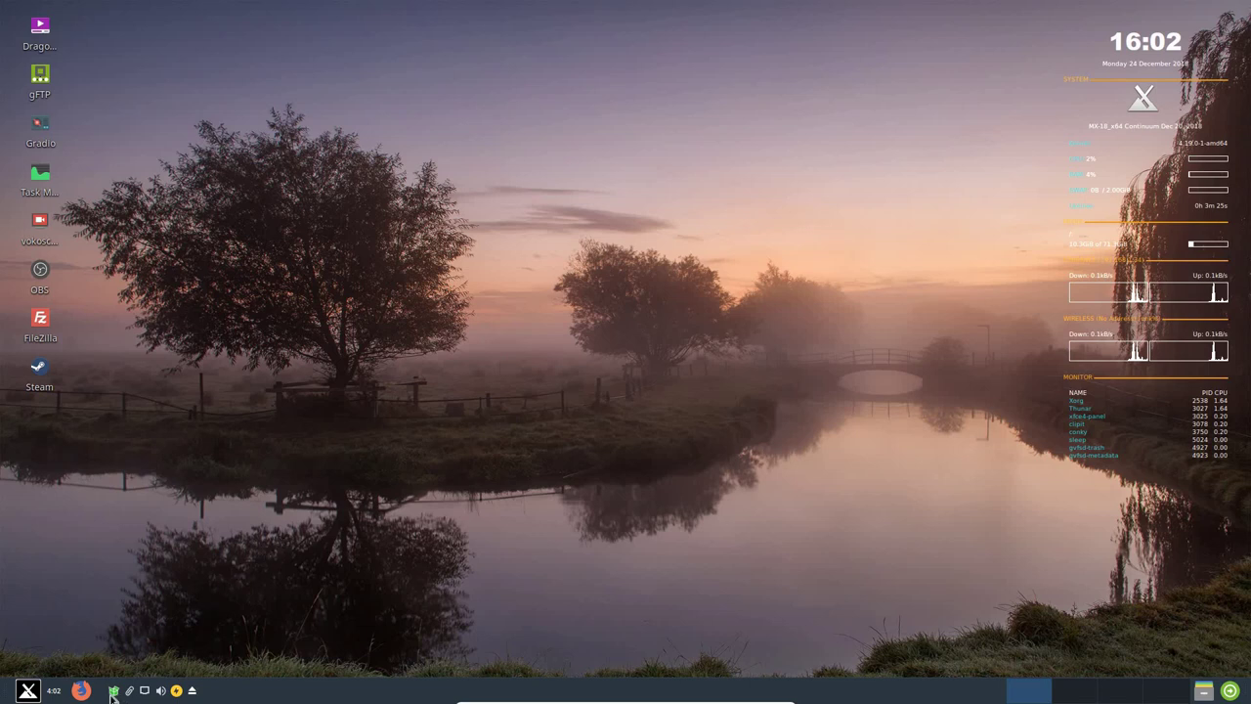
{"action": "mouse_move", "coordinate": [112, 692]}
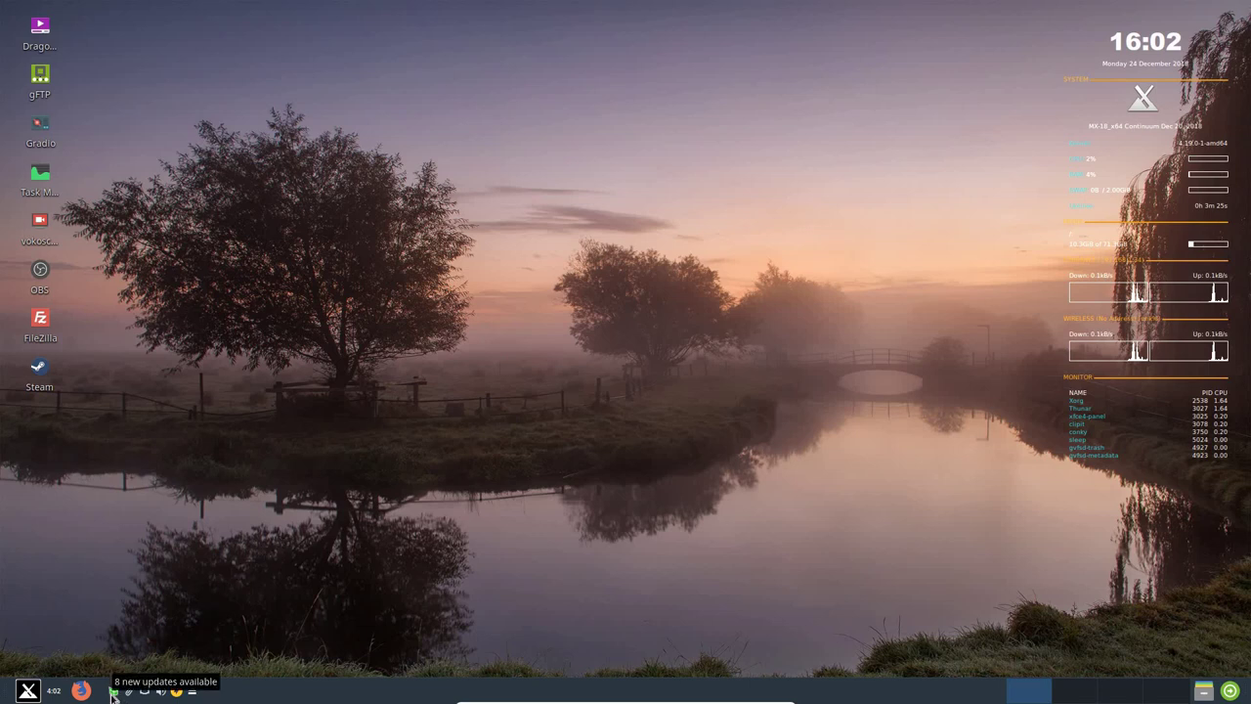
{"action": "left_click", "coordinate": [162, 691]}
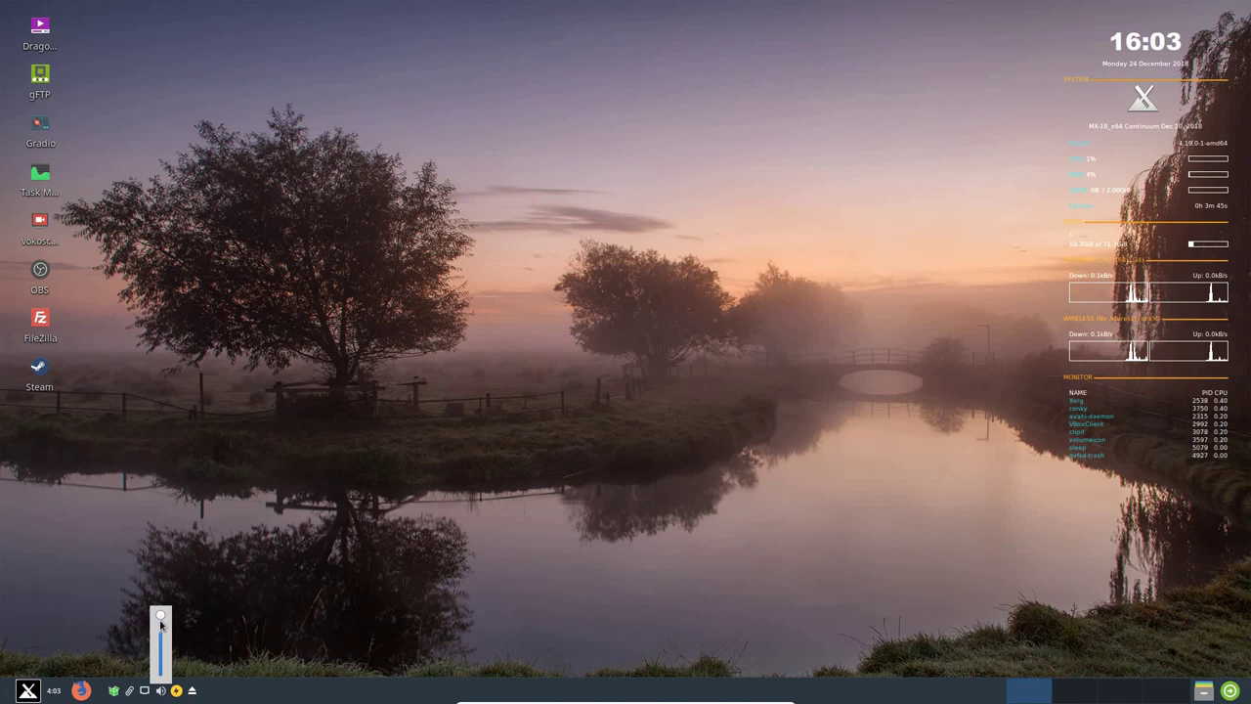
{"action": "left_click_drag", "start_coordinate": [162, 624], "coordinate": [164, 641]}
{"action": "left_click", "coordinate": [190, 642]}
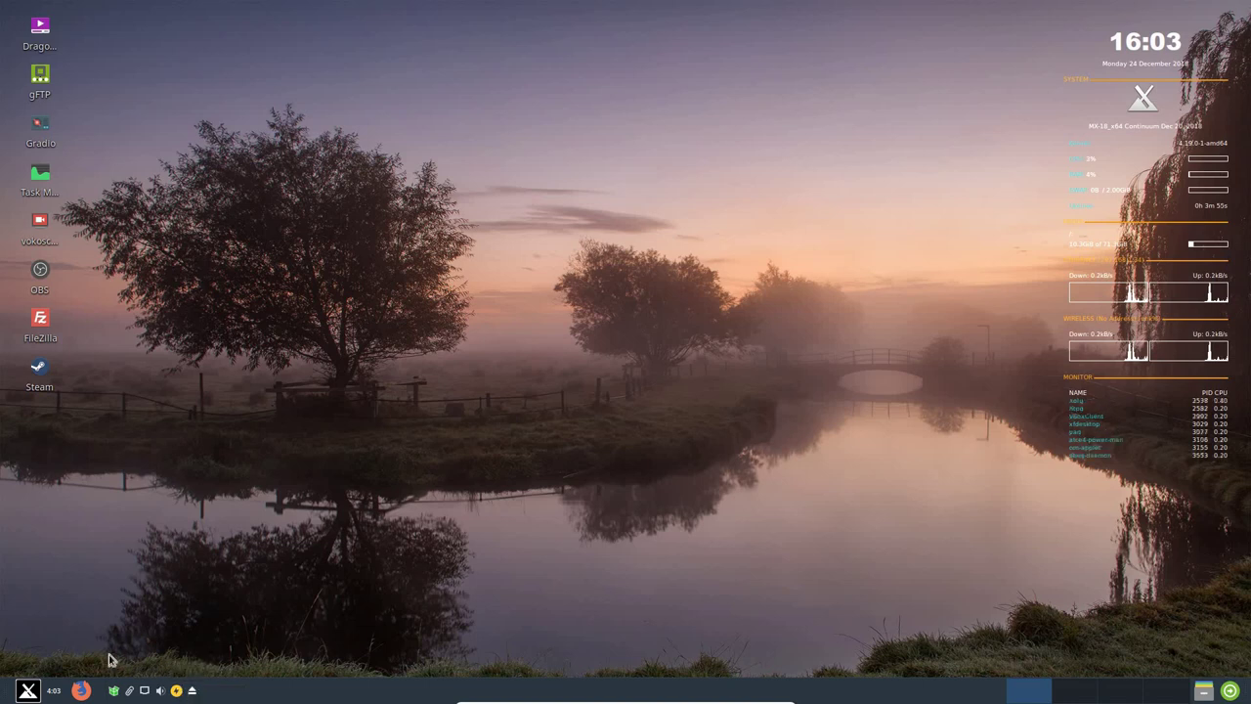
Launch Conky Manager from Accessories, toggle the GeekyTowerLogo widget off and on, then close it
{"action": "left_click", "coordinate": [29, 692]}
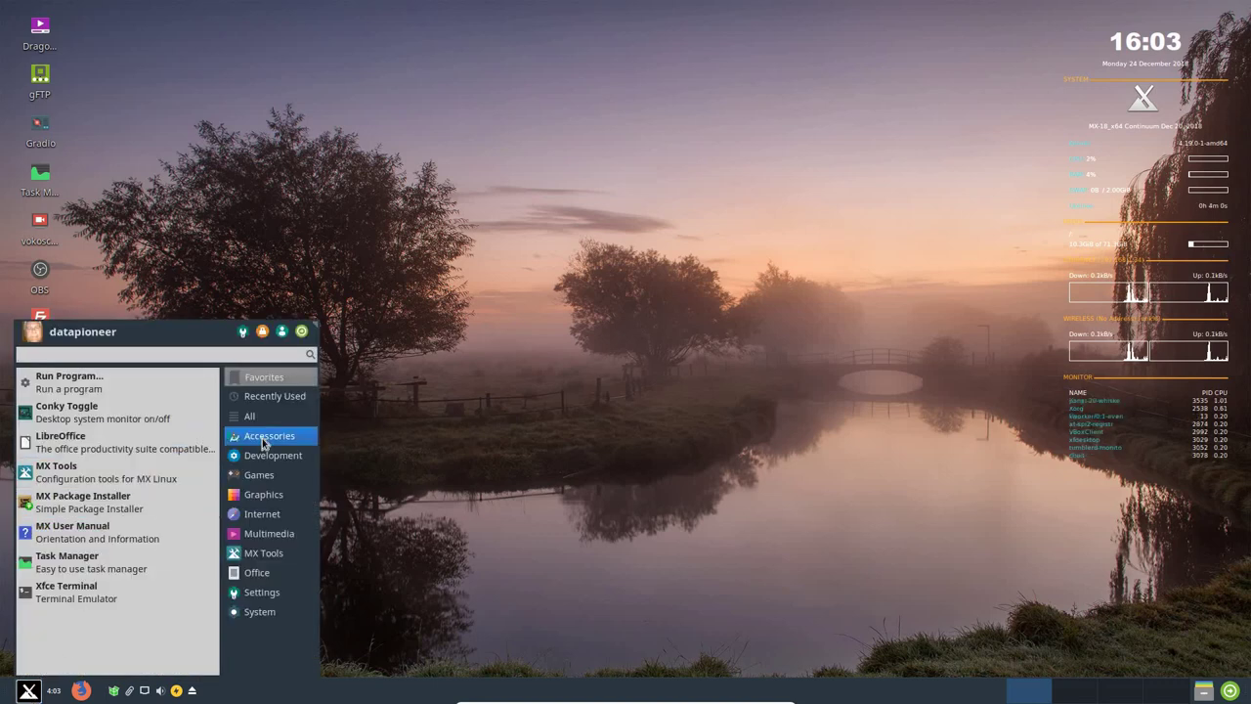
{"action": "mouse_move", "coordinate": [262, 443]}
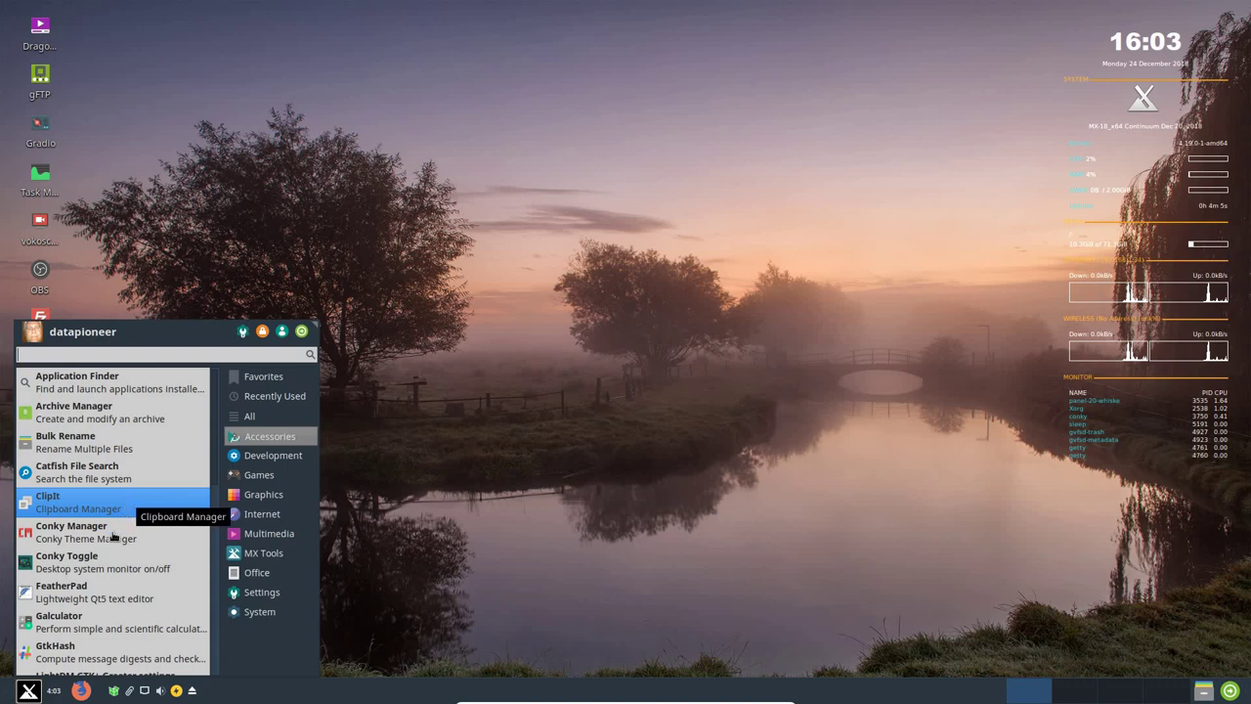
{"action": "left_click", "coordinate": [70, 530]}
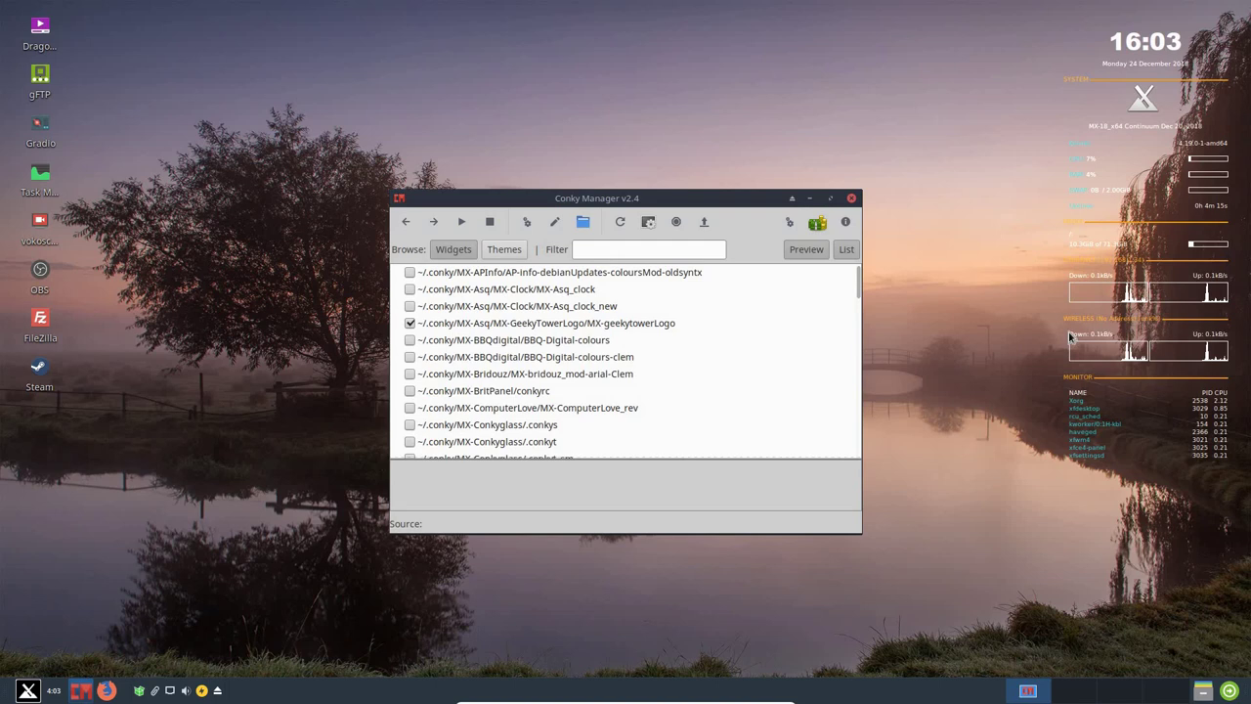
{"action": "left_click", "coordinate": [410, 323]}
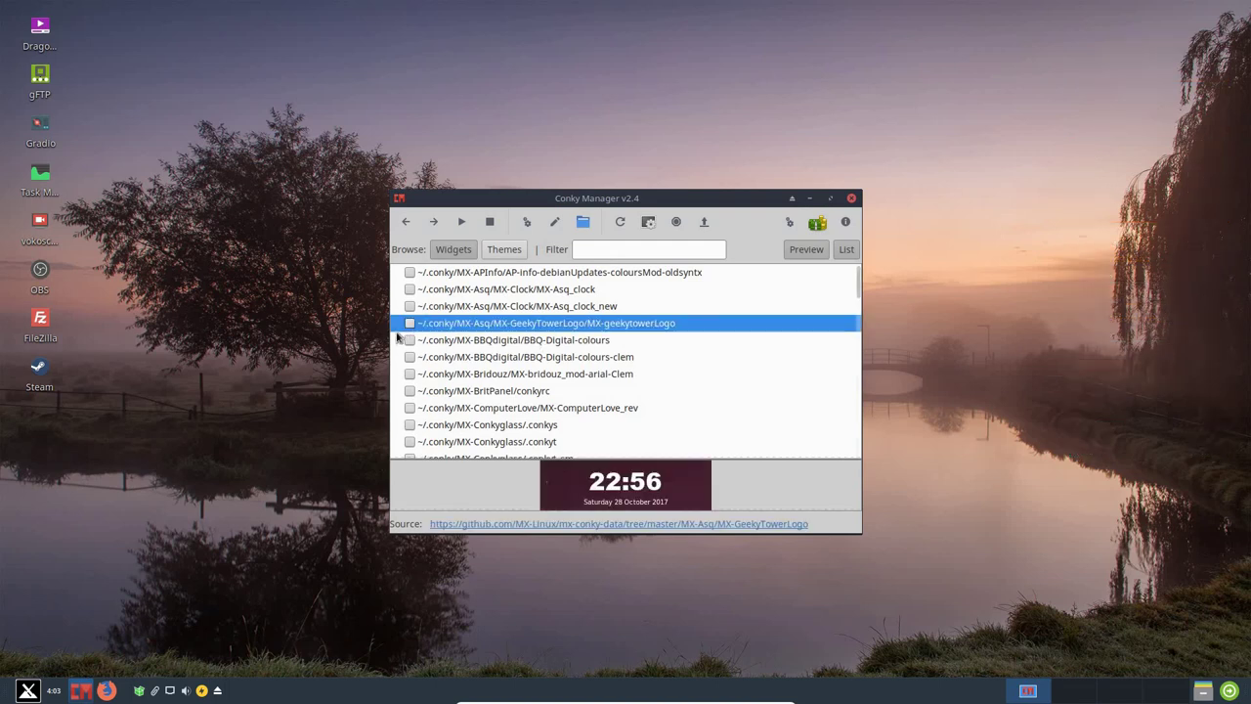
{"action": "left_click", "coordinate": [410, 323]}
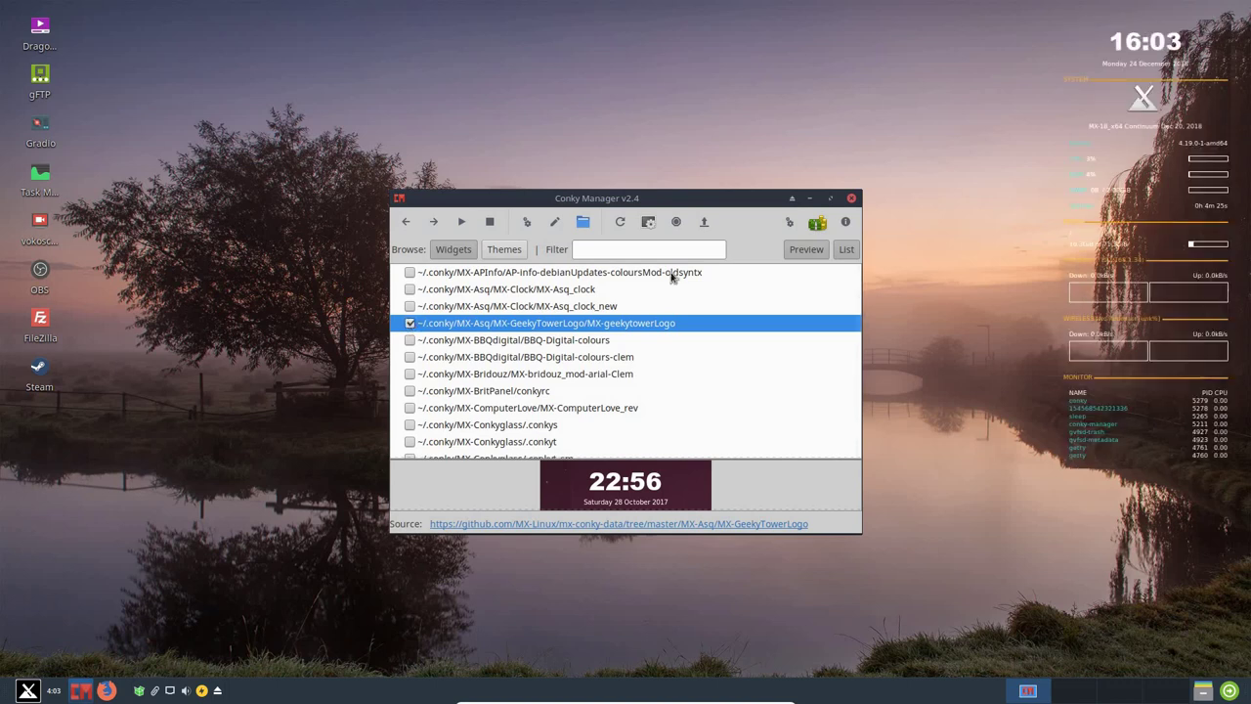
{"action": "left_click", "coordinate": [853, 200]}
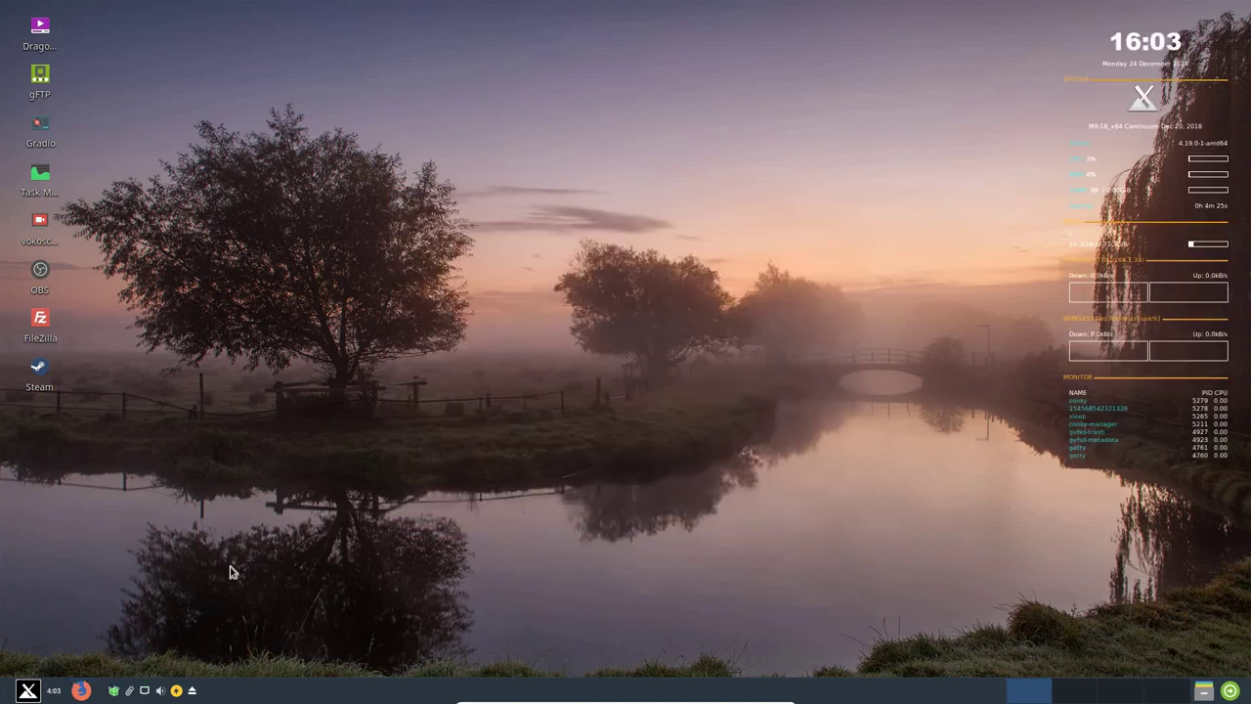
{"action": "left_click", "coordinate": [29, 691]}
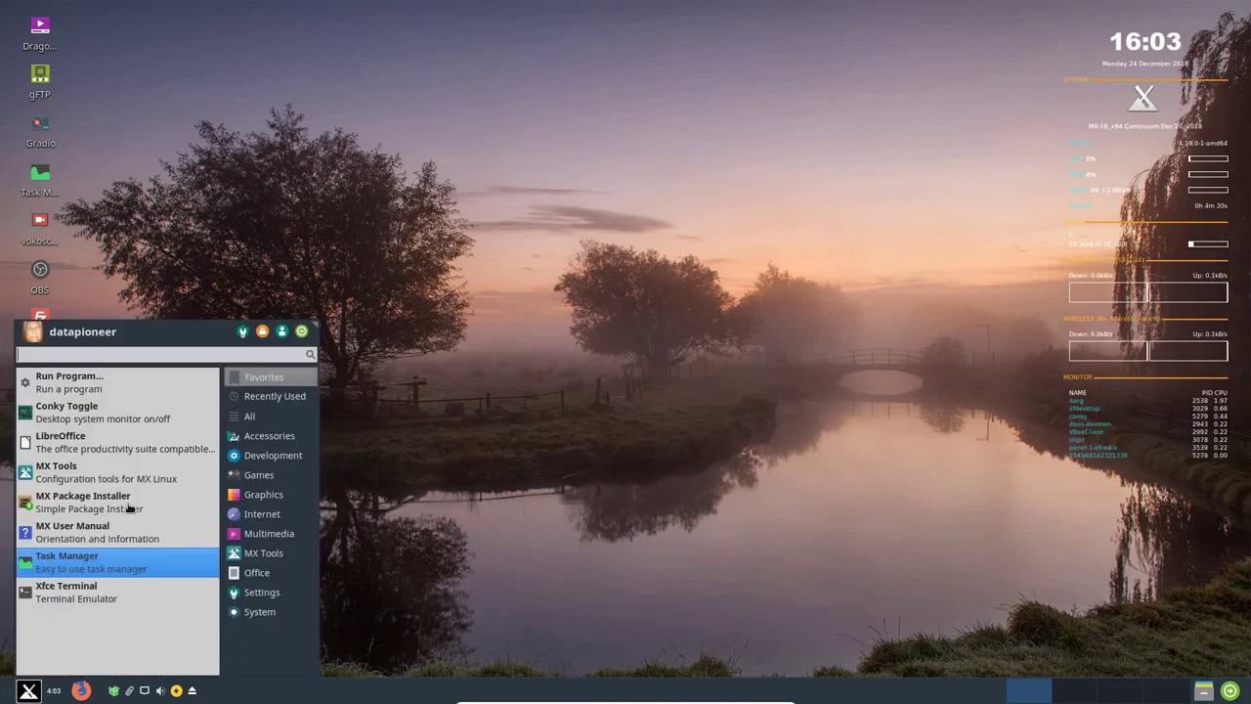
{"action": "left_click", "coordinate": [267, 436]}
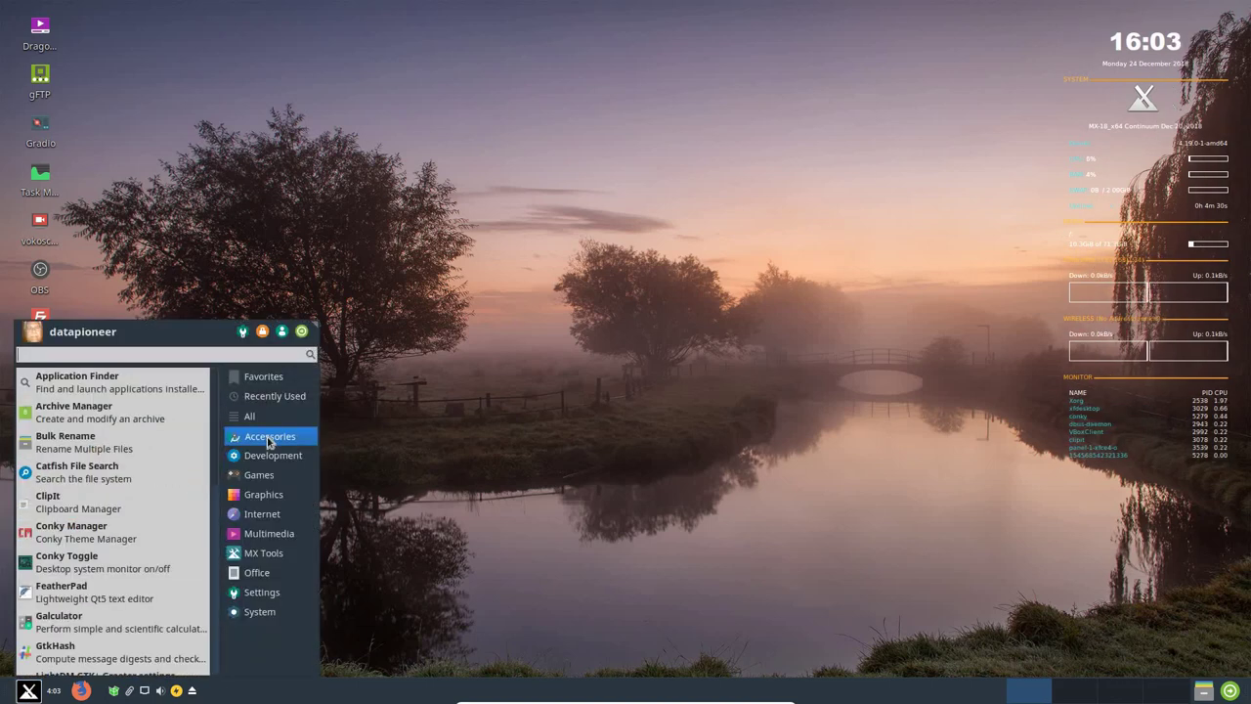
{"action": "left_click", "coordinate": [125, 627]}
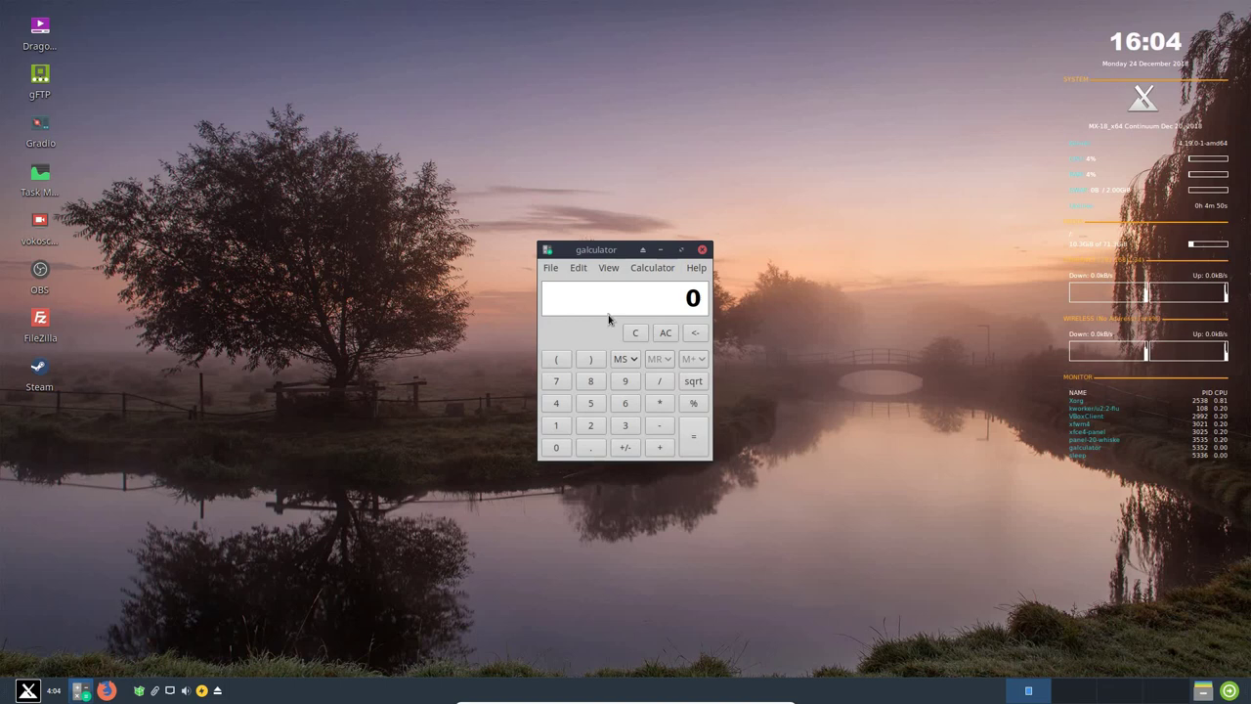
{"action": "left_click", "coordinate": [647, 270]}
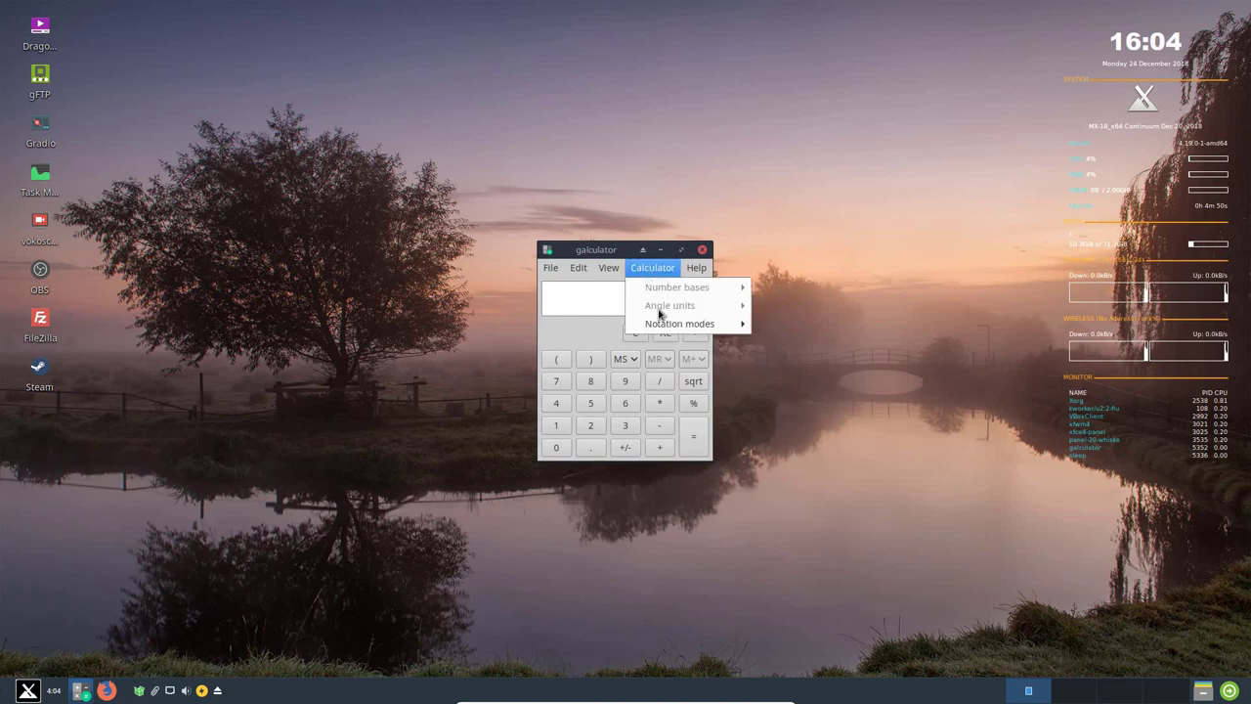
{"action": "mouse_move", "coordinate": [704, 324]}
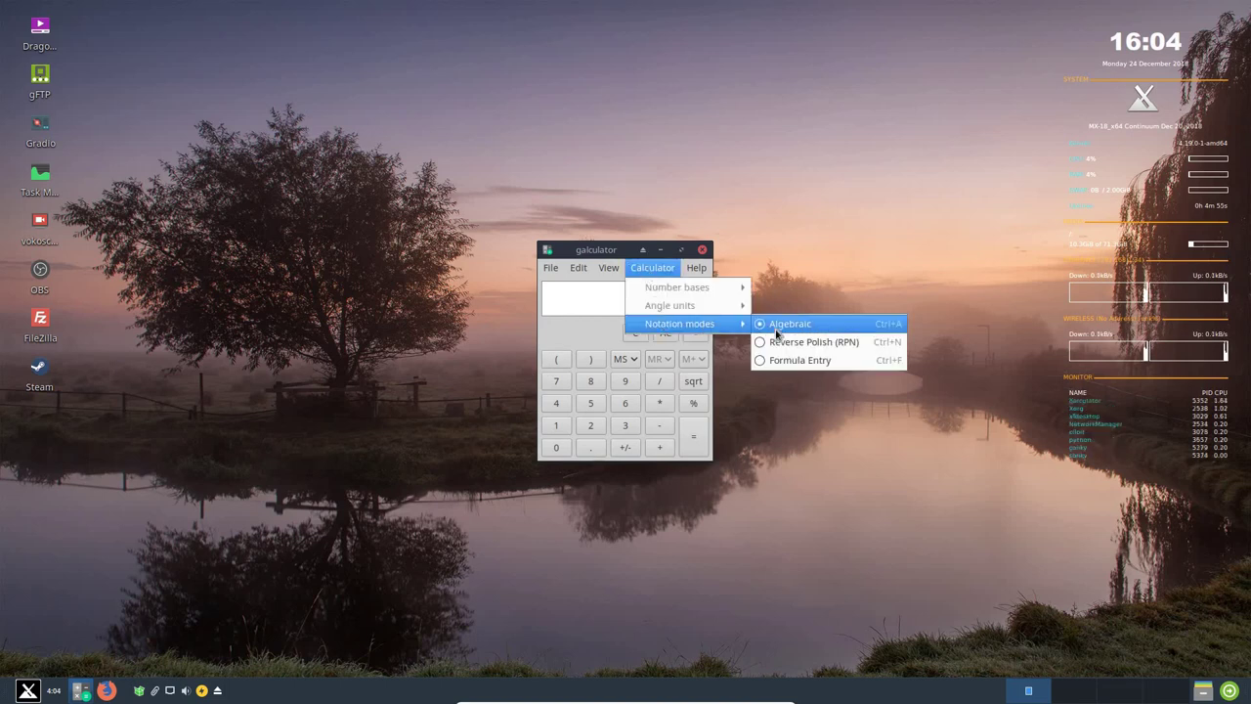
{"action": "left_click", "coordinate": [732, 259]}
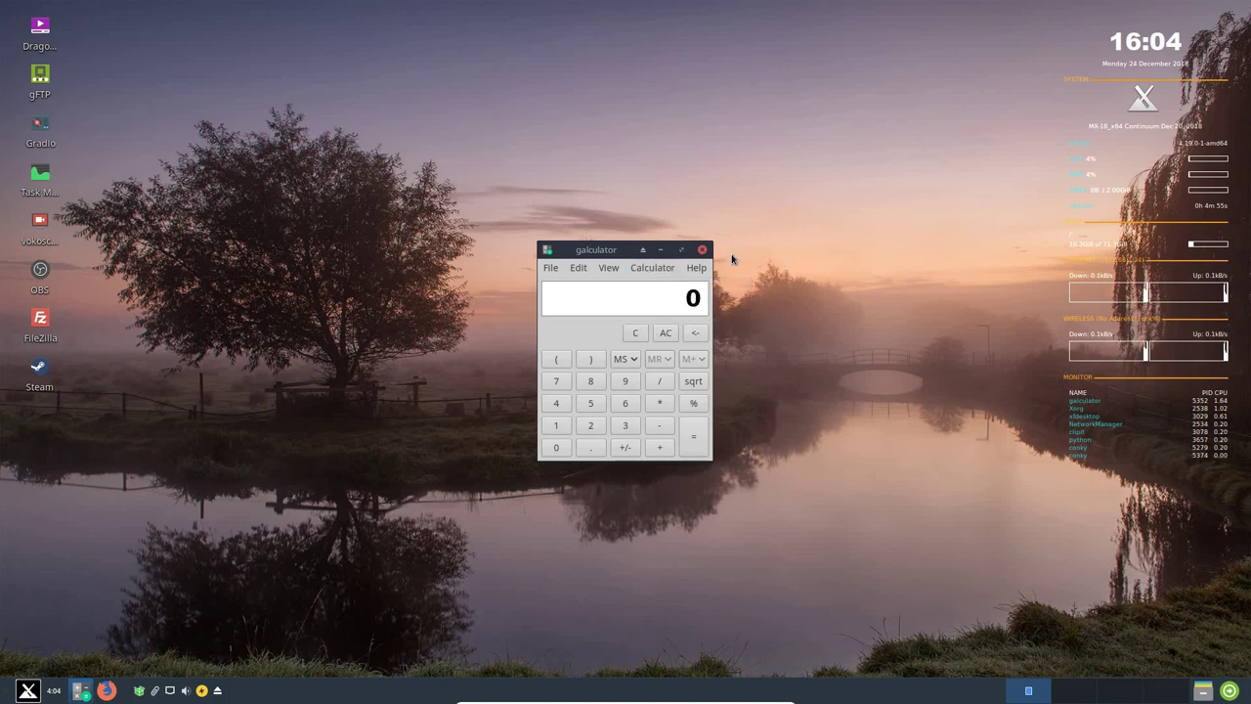
{"action": "left_click", "coordinate": [701, 249]}
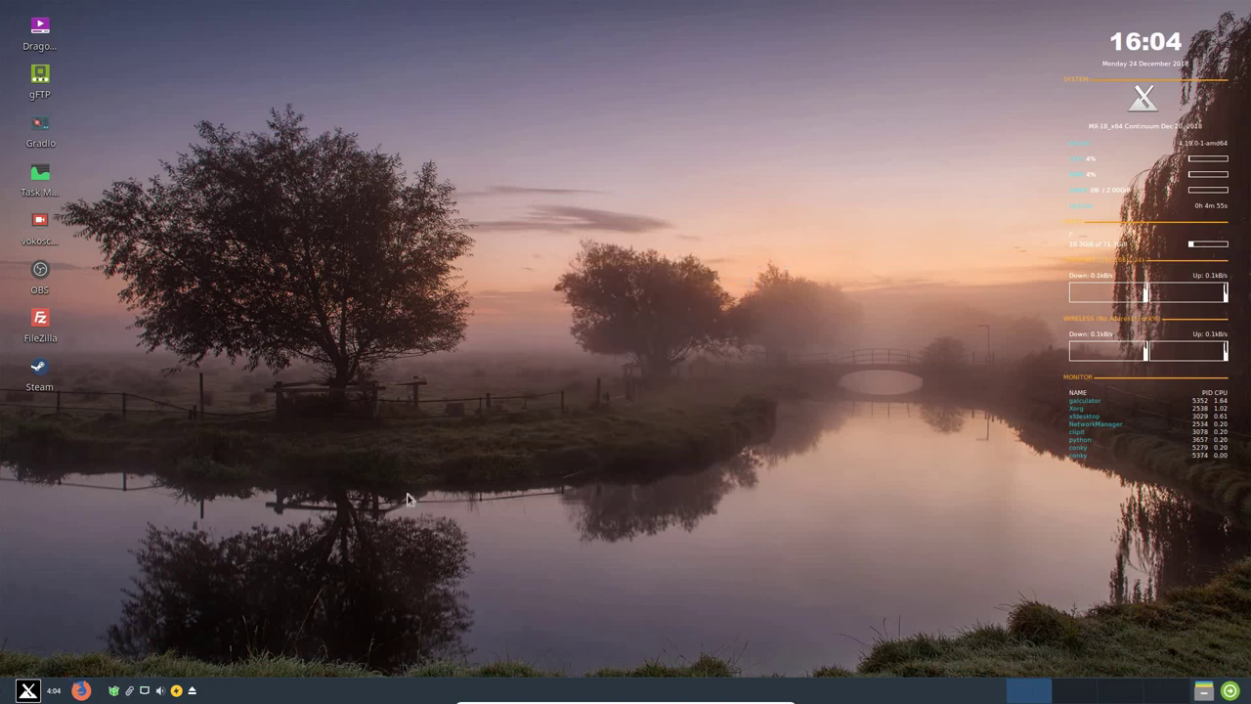
Show the Accessories apps in the Whisker menu and scroll down to Passwords and Keys
{"action": "left_click", "coordinate": [29, 691]}
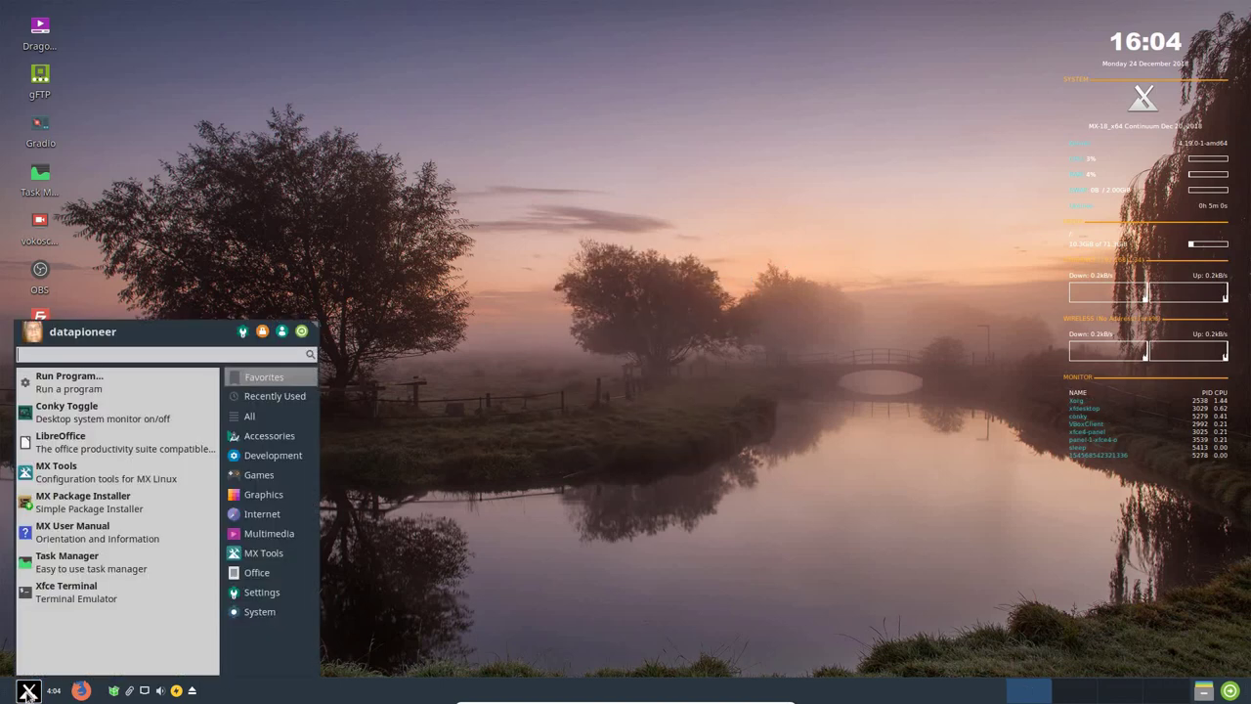
{"action": "mouse_move", "coordinate": [306, 441]}
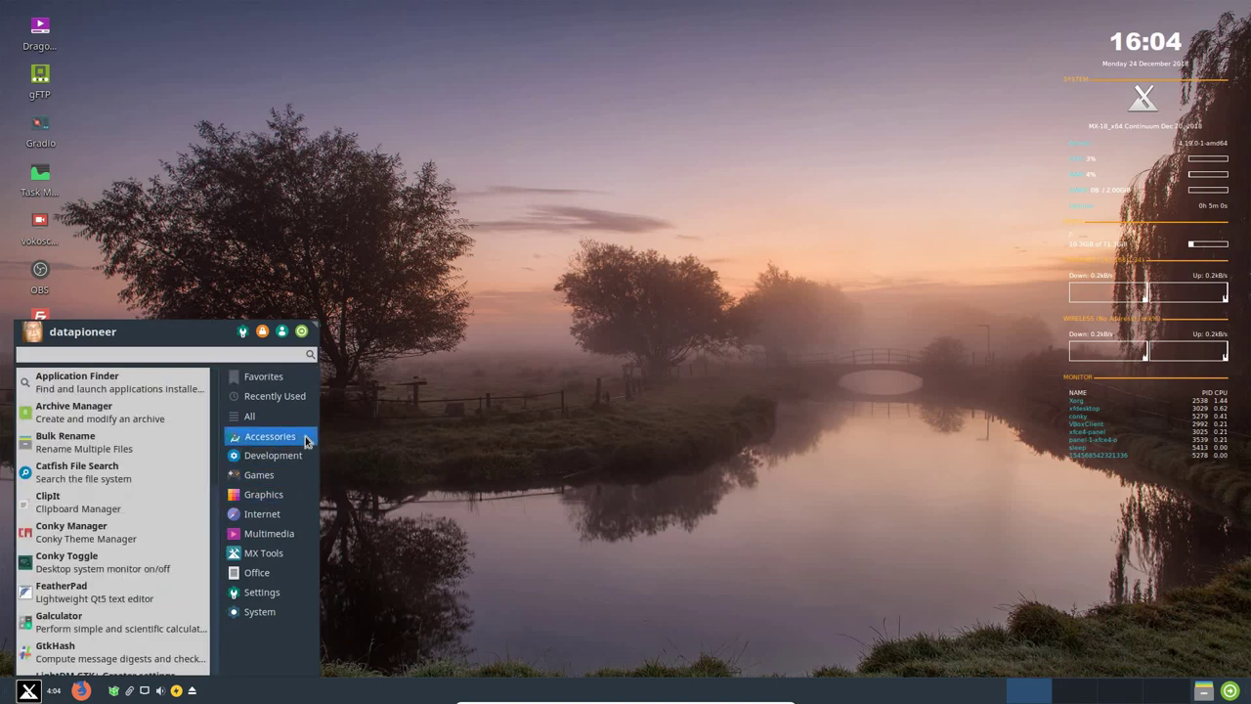
{"action": "scroll", "coordinate": [124, 590], "scroll_direction": "down", "scroll_amount": 3}
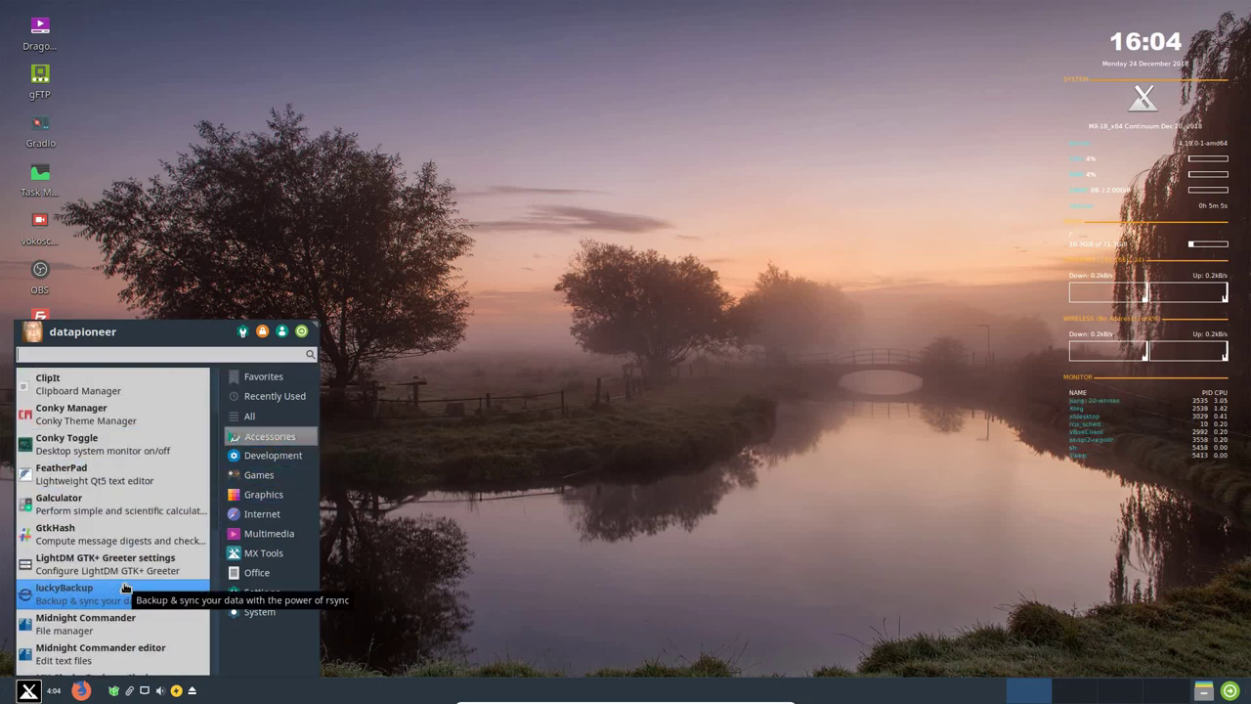
{"action": "scroll", "coordinate": [124, 589], "scroll_direction": "down", "scroll_amount": 1}
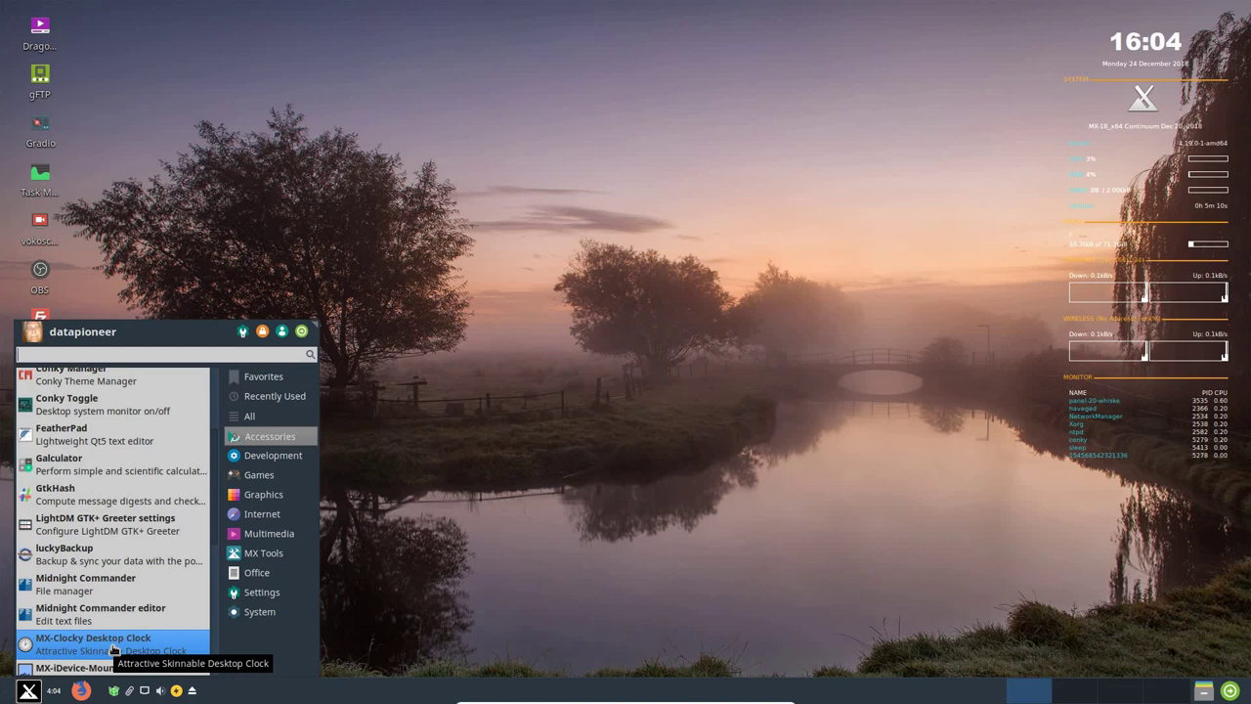
{"action": "scroll", "coordinate": [114, 650], "scroll_direction": "down", "scroll_amount": 2}
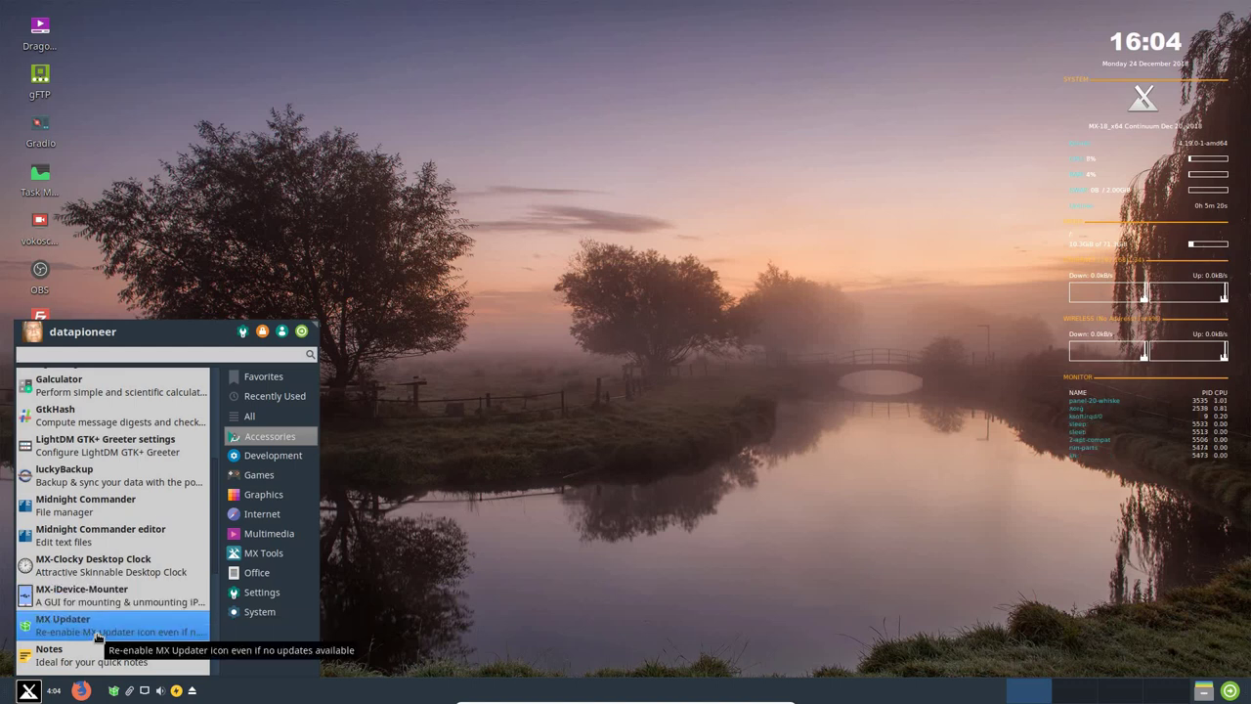
{"action": "scroll", "coordinate": [94, 653], "scroll_direction": "down", "scroll_amount": 1}
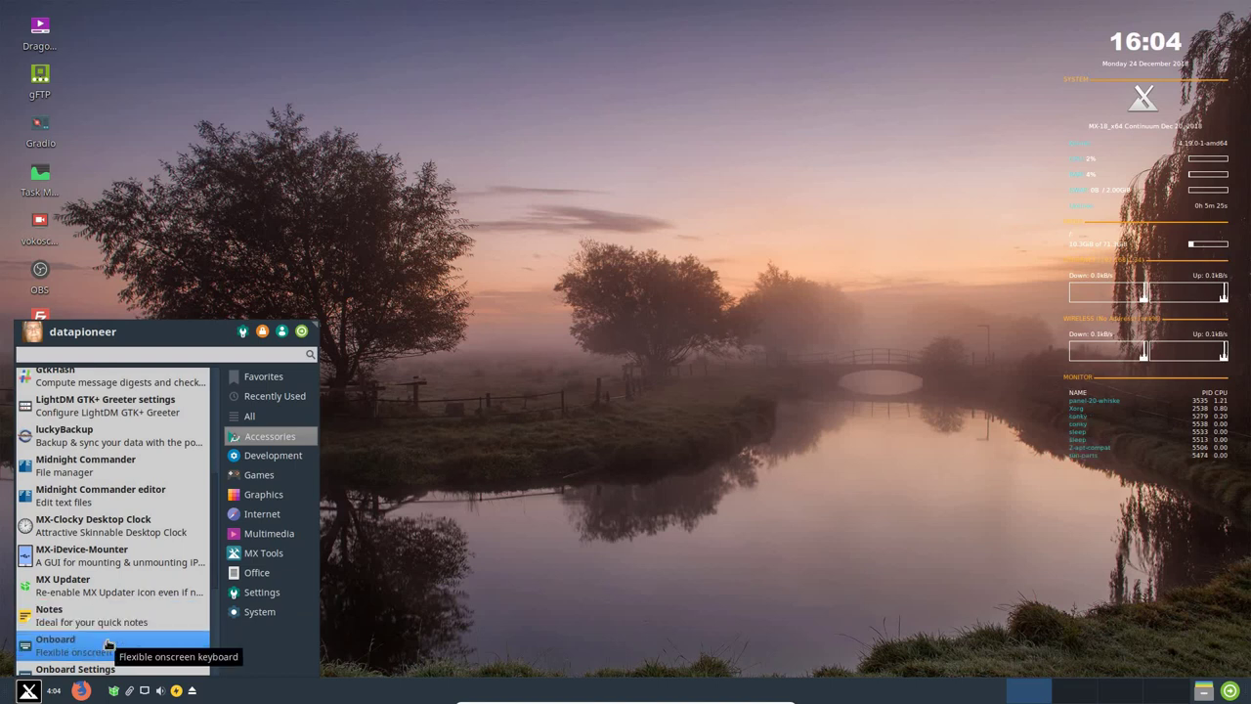
{"action": "scroll", "coordinate": [108, 644], "scroll_direction": "down", "scroll_amount": 1}
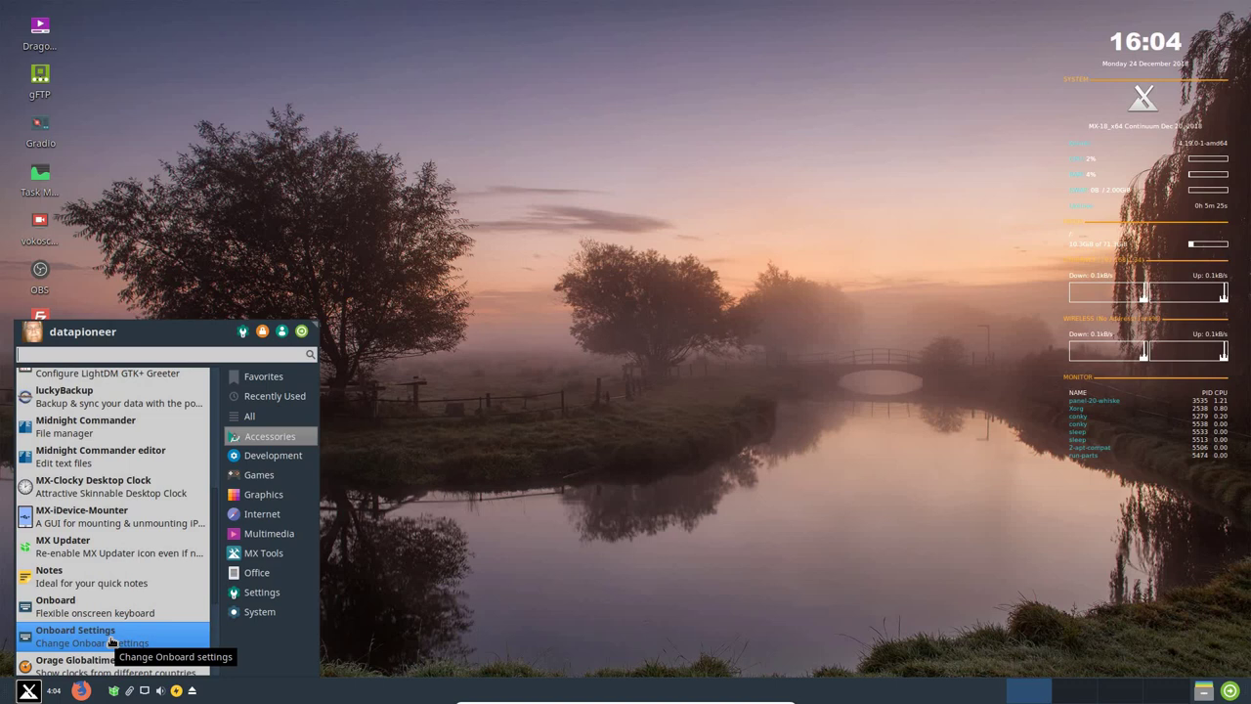
{"action": "scroll", "coordinate": [113, 640], "scroll_direction": "down", "scroll_amount": 1}
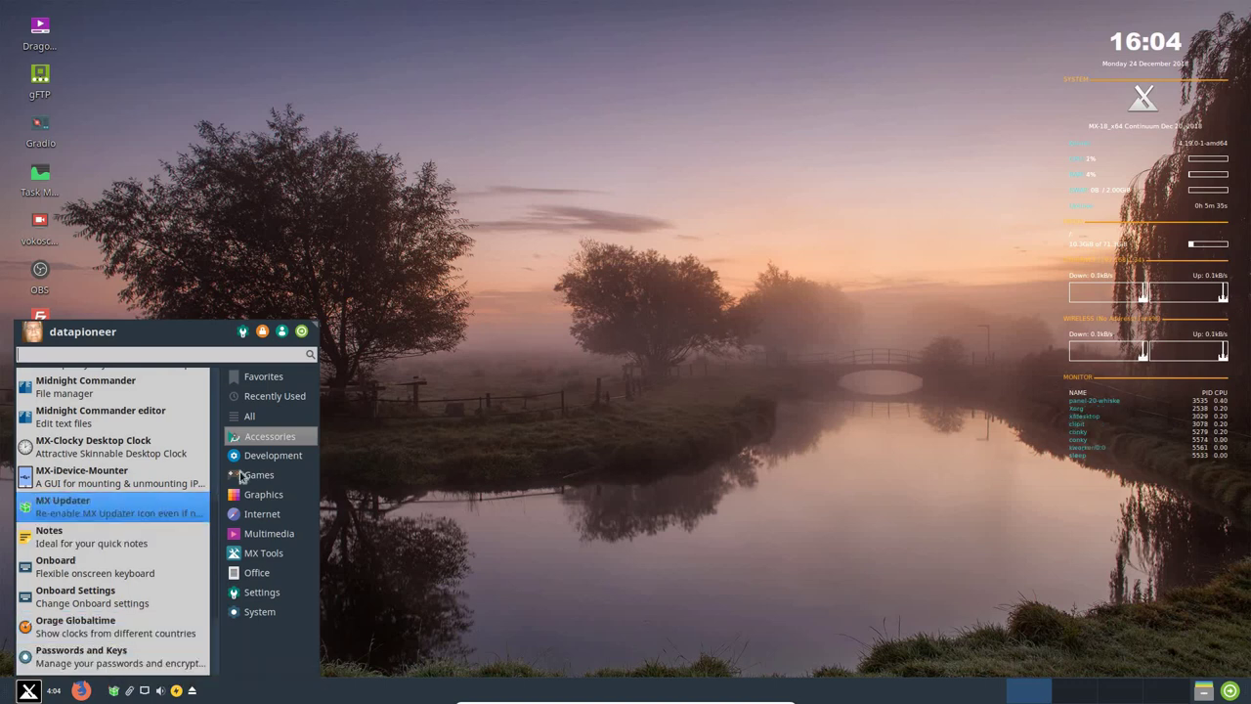
{"action": "mouse_move", "coordinate": [273, 456]}
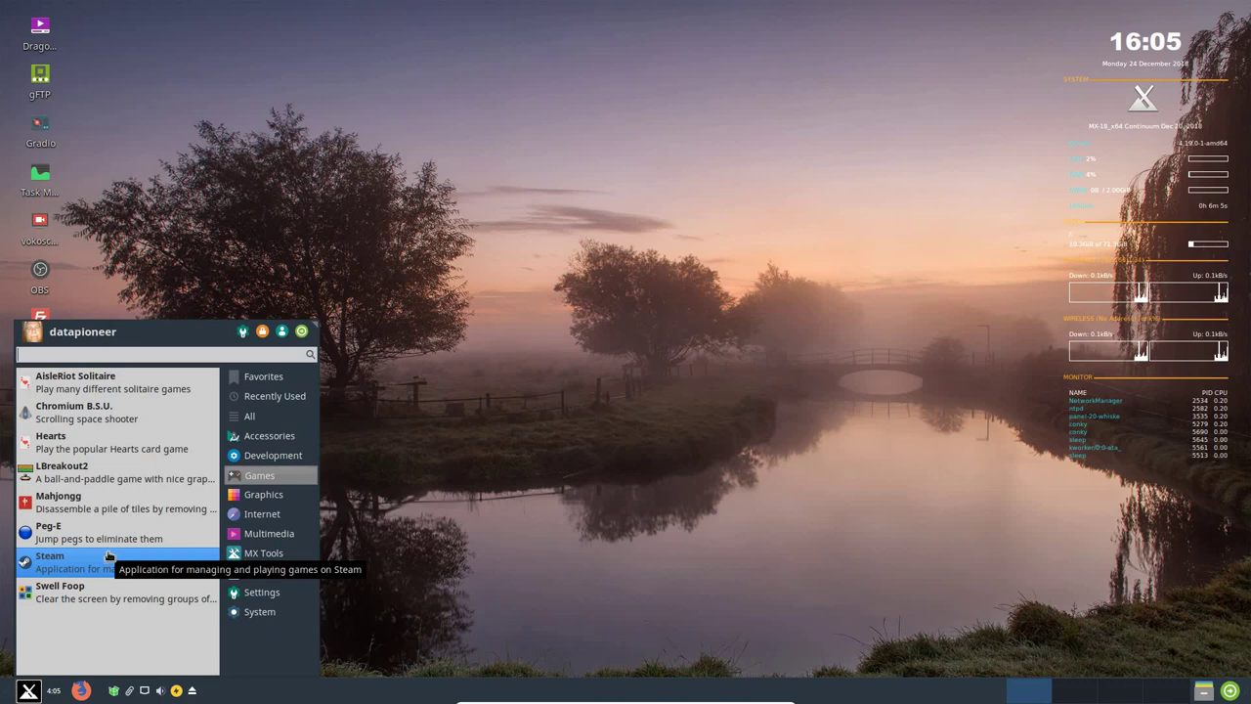
Show the Graphics category, then the Internet category in the application menu
{"action": "left_click", "coordinate": [298, 496]}
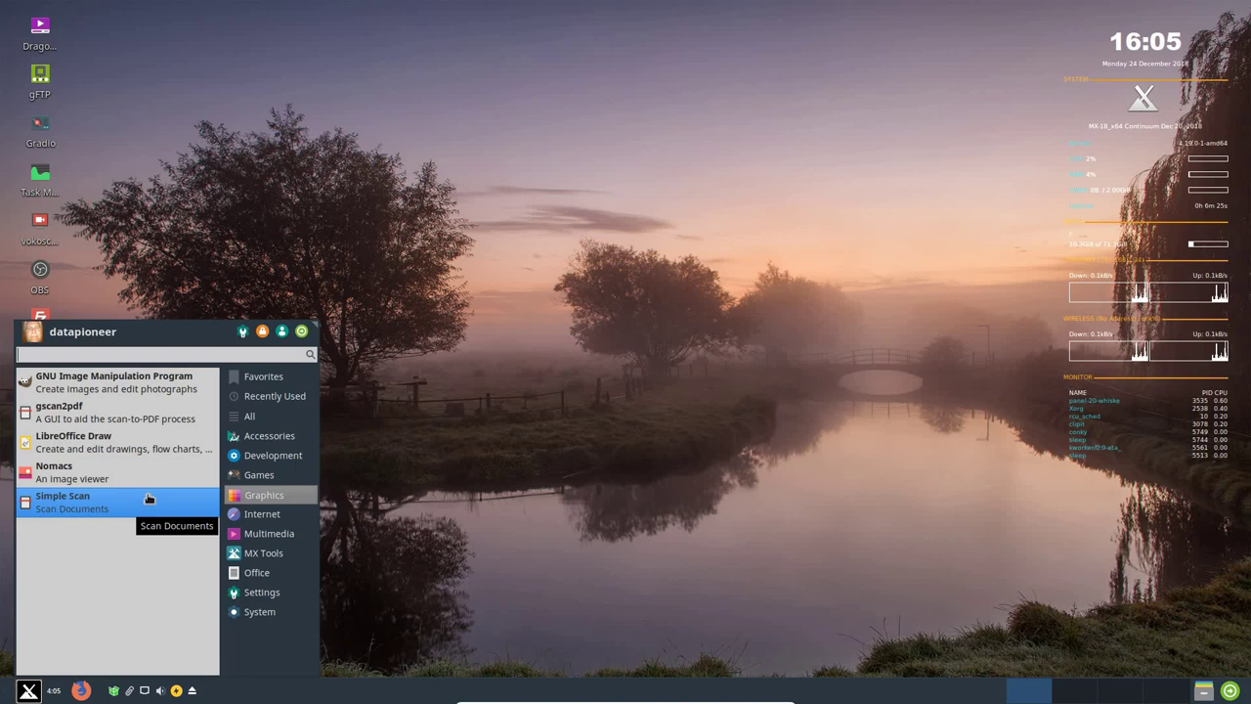
{"action": "left_click", "coordinate": [285, 516]}
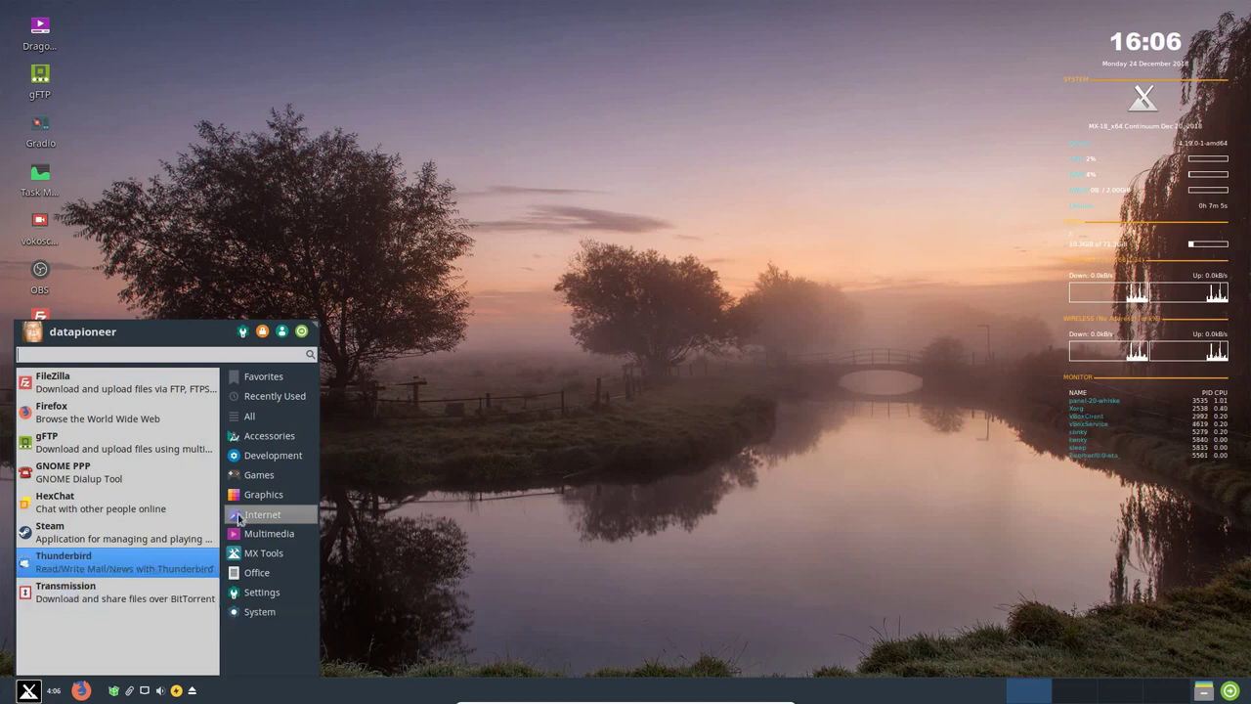
Show the Multimedia applications and scroll the list down to vokoscreen
{"action": "left_click", "coordinate": [259, 536]}
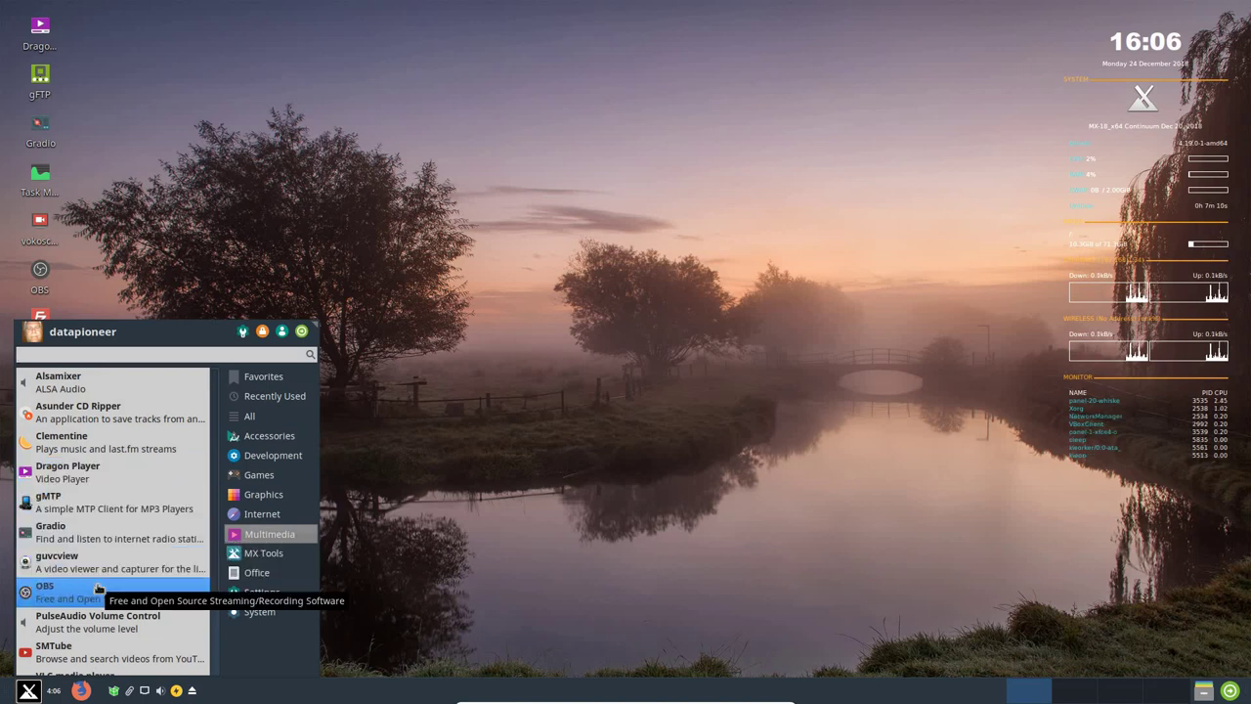
{"action": "scroll", "coordinate": [102, 620], "scroll_direction": "down", "scroll_amount": 3}
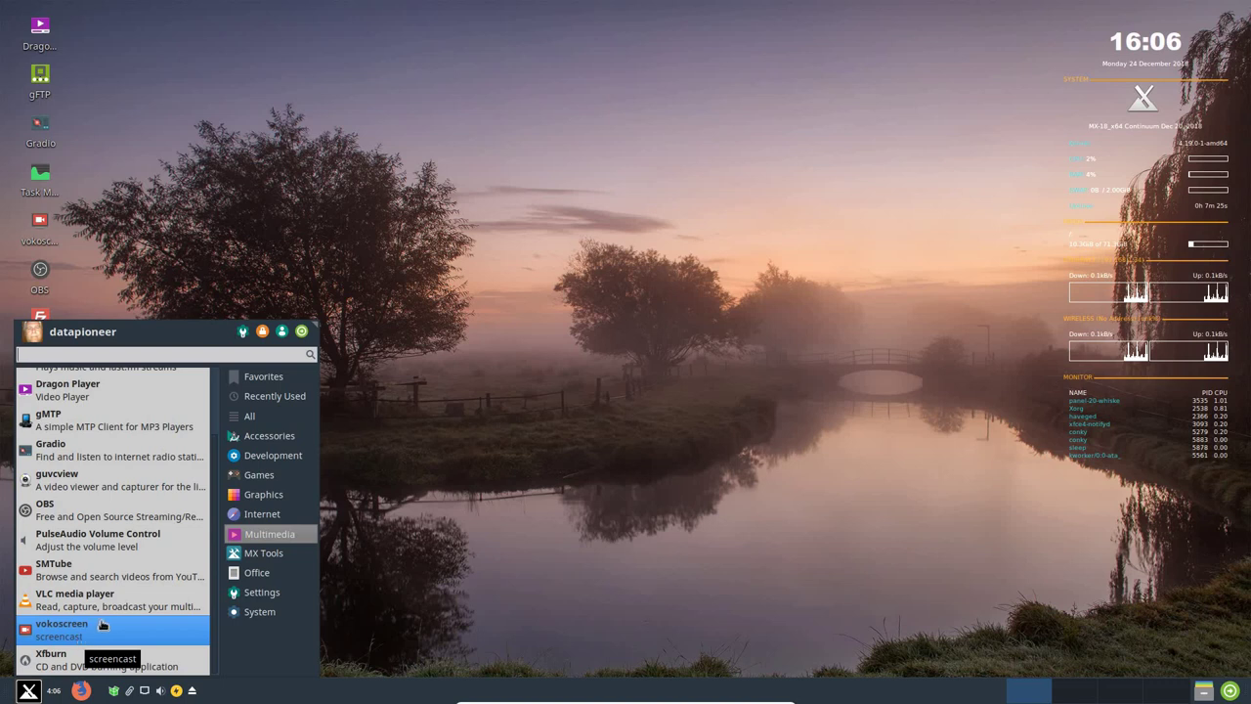
Browse the Office and MX Tools application lists in the menu
{"action": "left_click", "coordinate": [257, 573]}
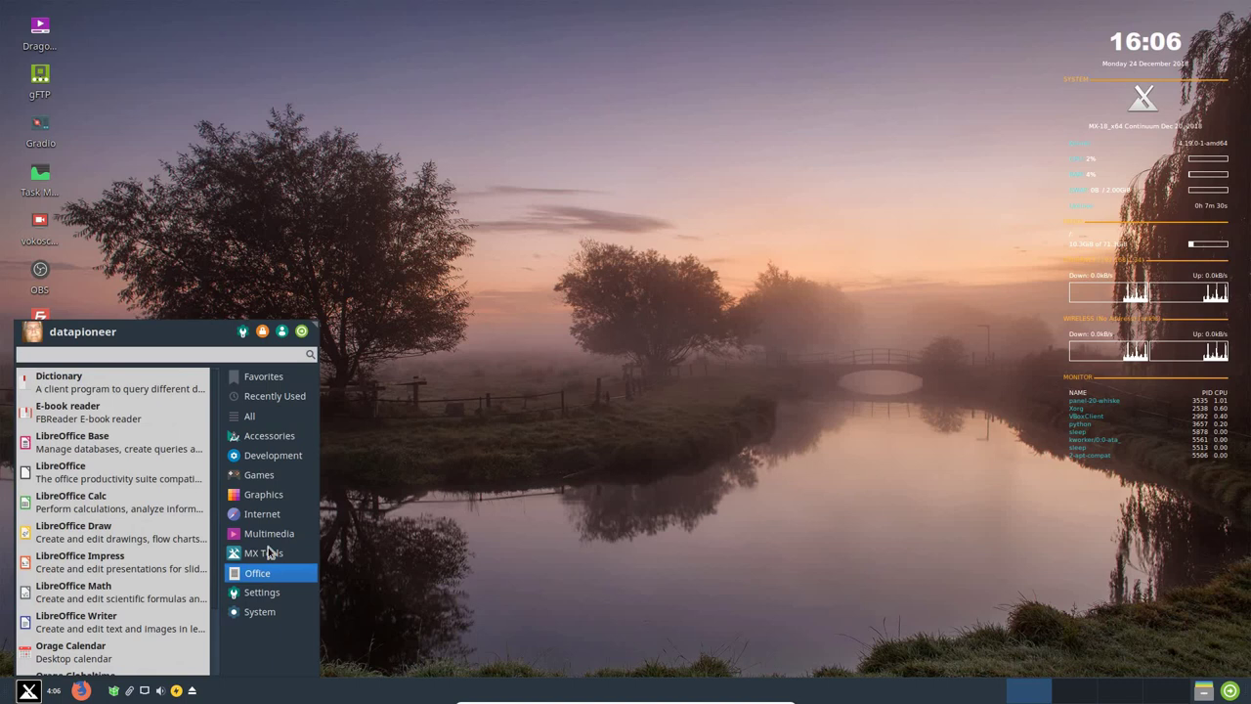
{"action": "left_click", "coordinate": [270, 553]}
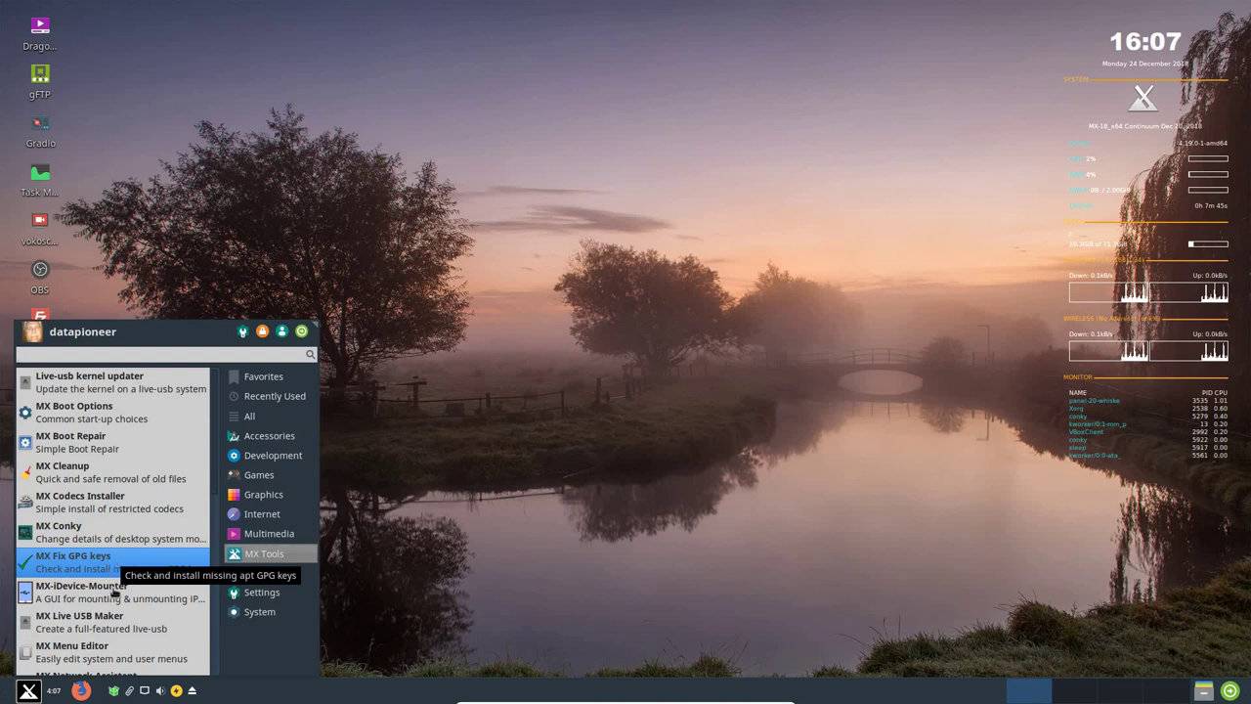
{"action": "scroll", "coordinate": [110, 626], "scroll_direction": "down", "scroll_amount": 1}
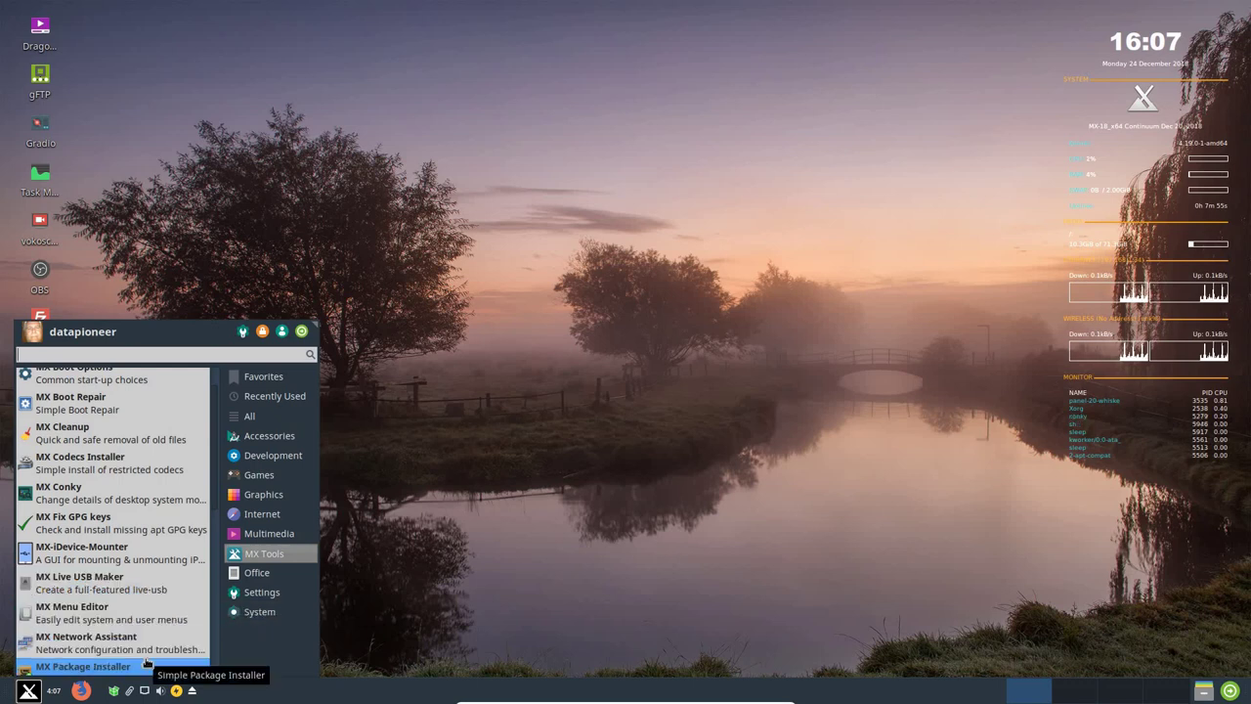
{"action": "mouse_move", "coordinate": [259, 579]}
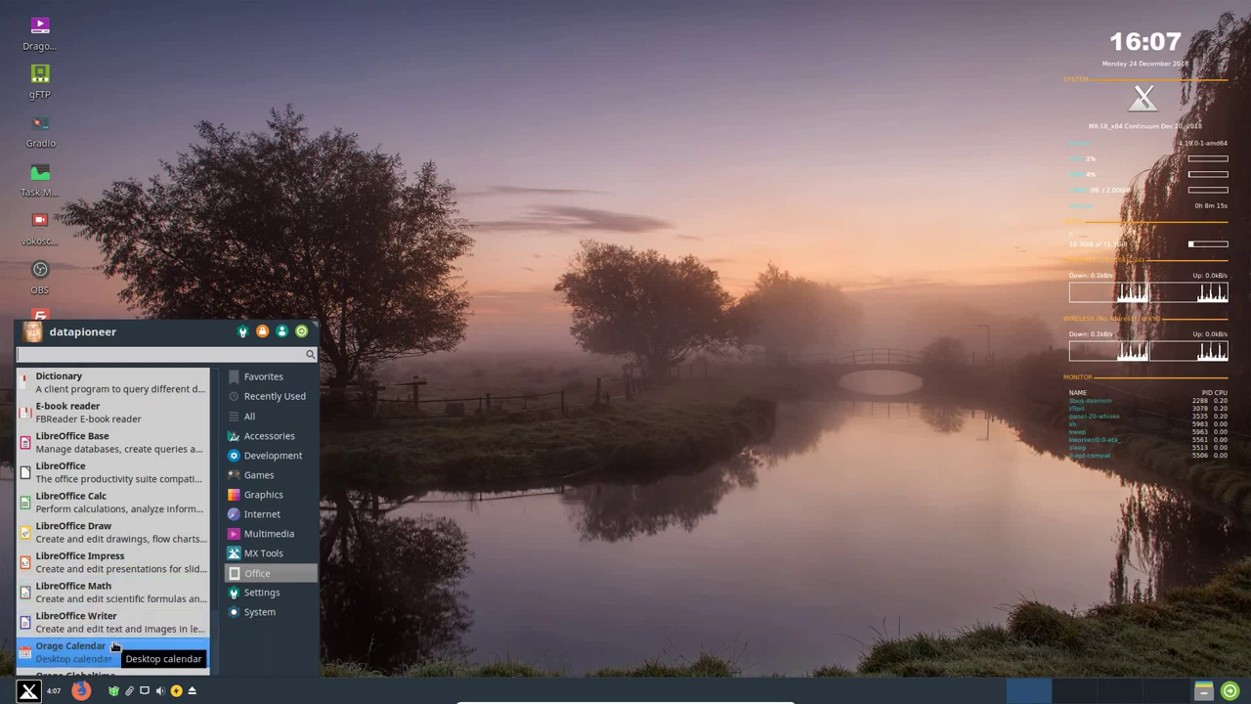
{"action": "scroll", "coordinate": [115, 643], "scroll_direction": "down", "scroll_amount": 3}
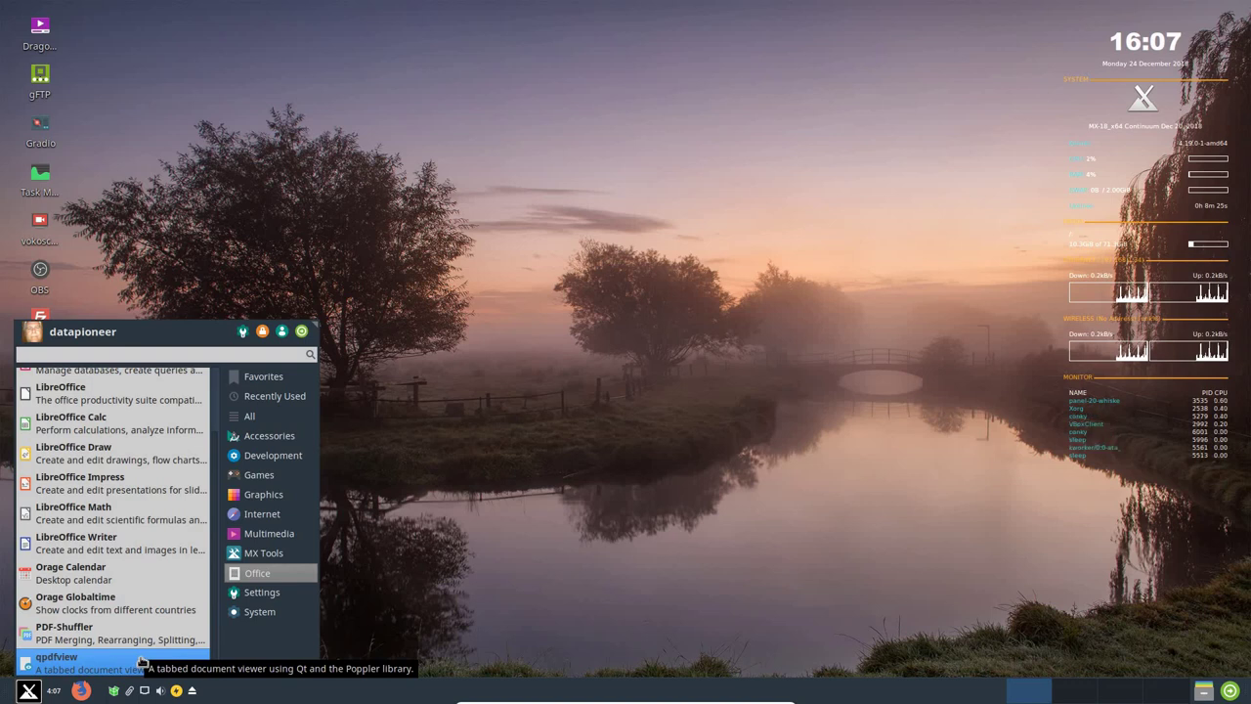
Show the Settings applications and scroll through them
{"action": "left_click", "coordinate": [250, 596]}
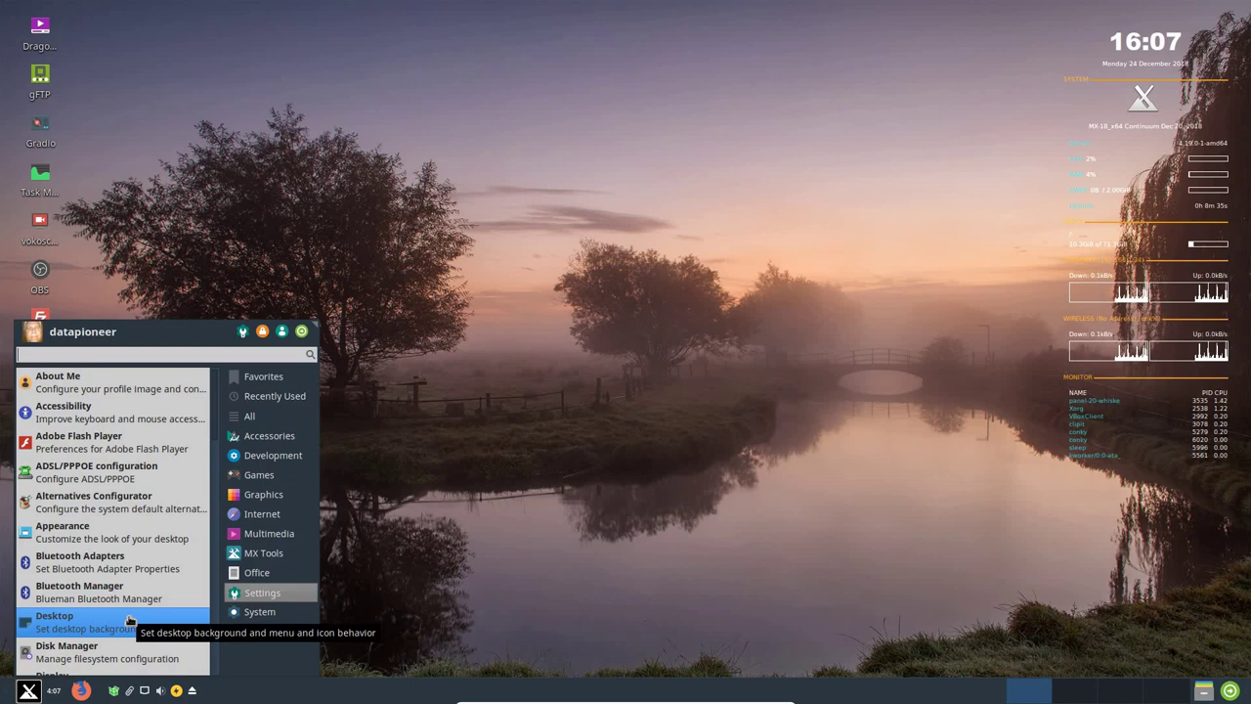
{"action": "scroll", "coordinate": [130, 620], "scroll_direction": "down", "scroll_amount": 1}
{"action": "scroll", "coordinate": [130, 620], "scroll_direction": "down", "scroll_amount": 1}
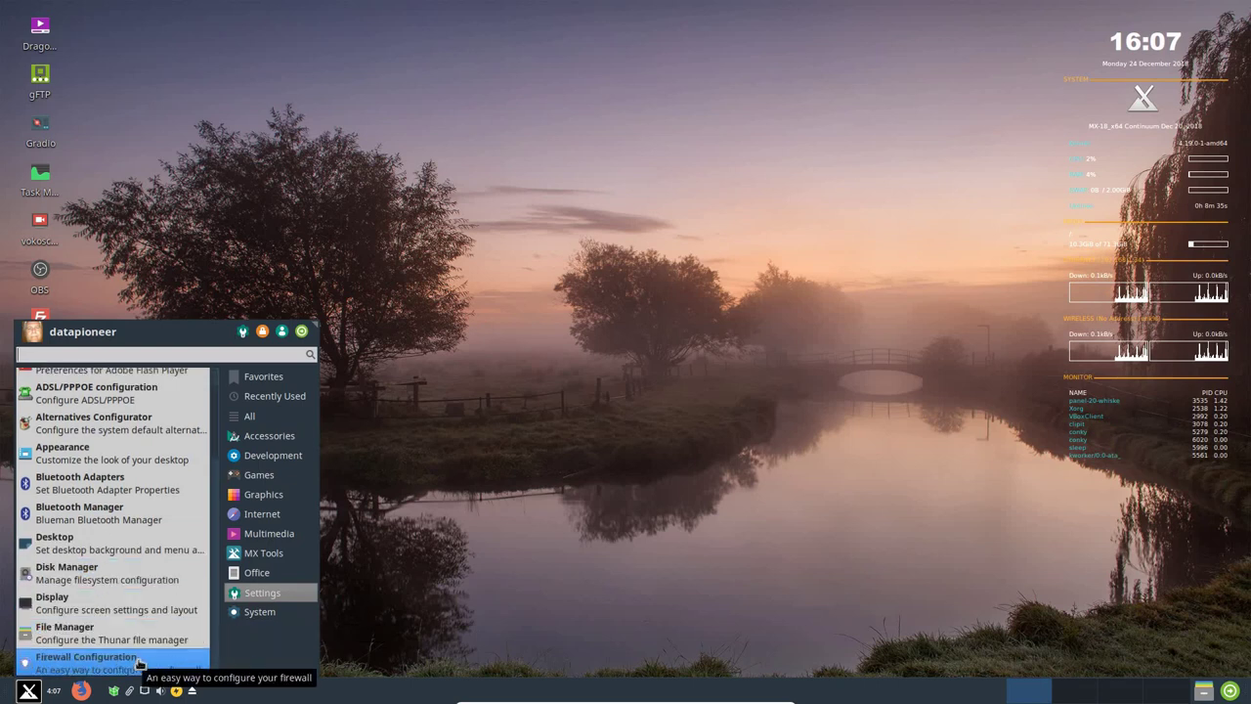
{"action": "scroll", "coordinate": [139, 665], "scroll_direction": "down", "scroll_amount": 1}
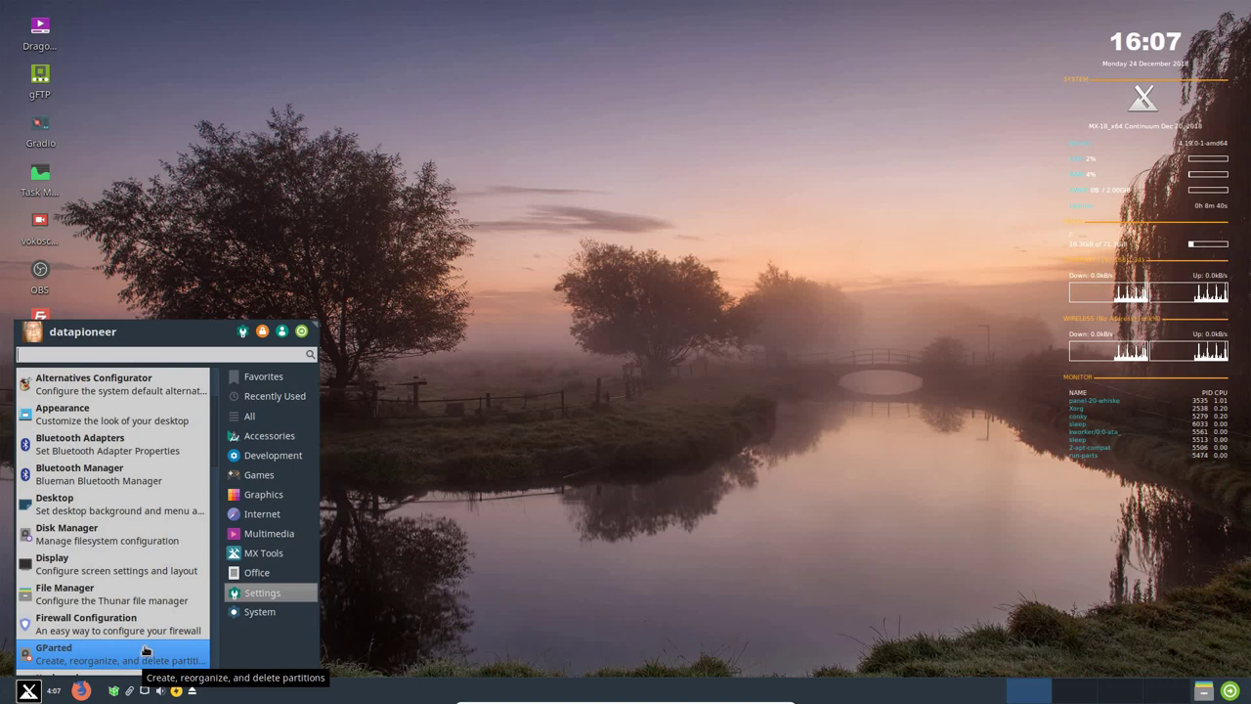
Open the Desktop settings and scroll through the Fog wallpaper collection
{"action": "left_click", "coordinate": [149, 505]}
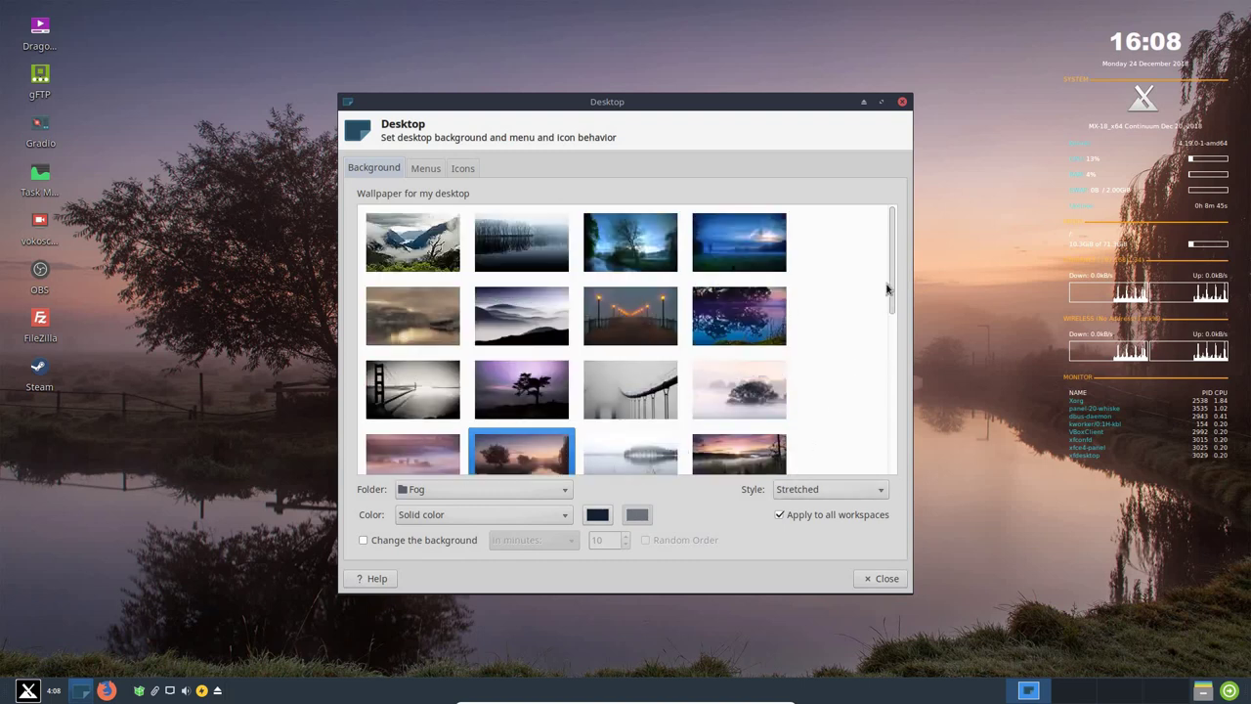
{"action": "left_click_drag", "start_coordinate": [893, 280], "coordinate": [876, 457]}
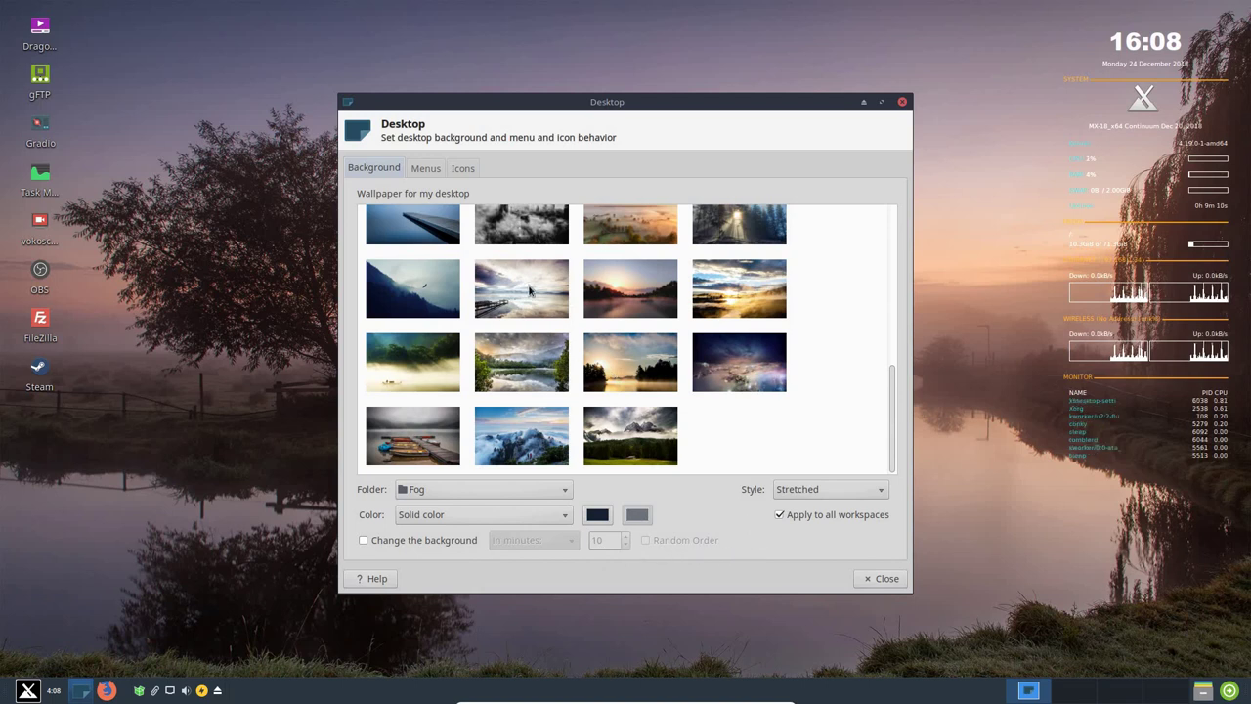
Close Desktop settings and open a terminal in the Desktop folder with enlarged text
{"action": "left_click", "coordinate": [882, 580]}
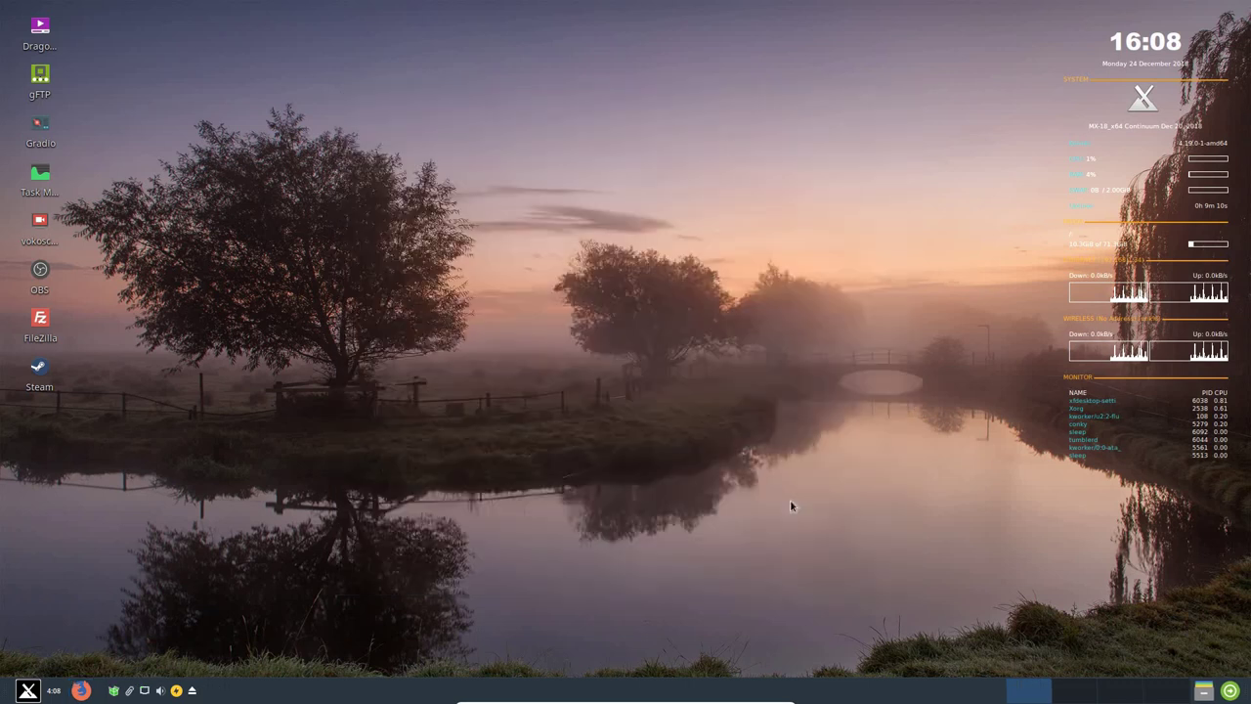
{"action": "right_click", "coordinate": [654, 372]}
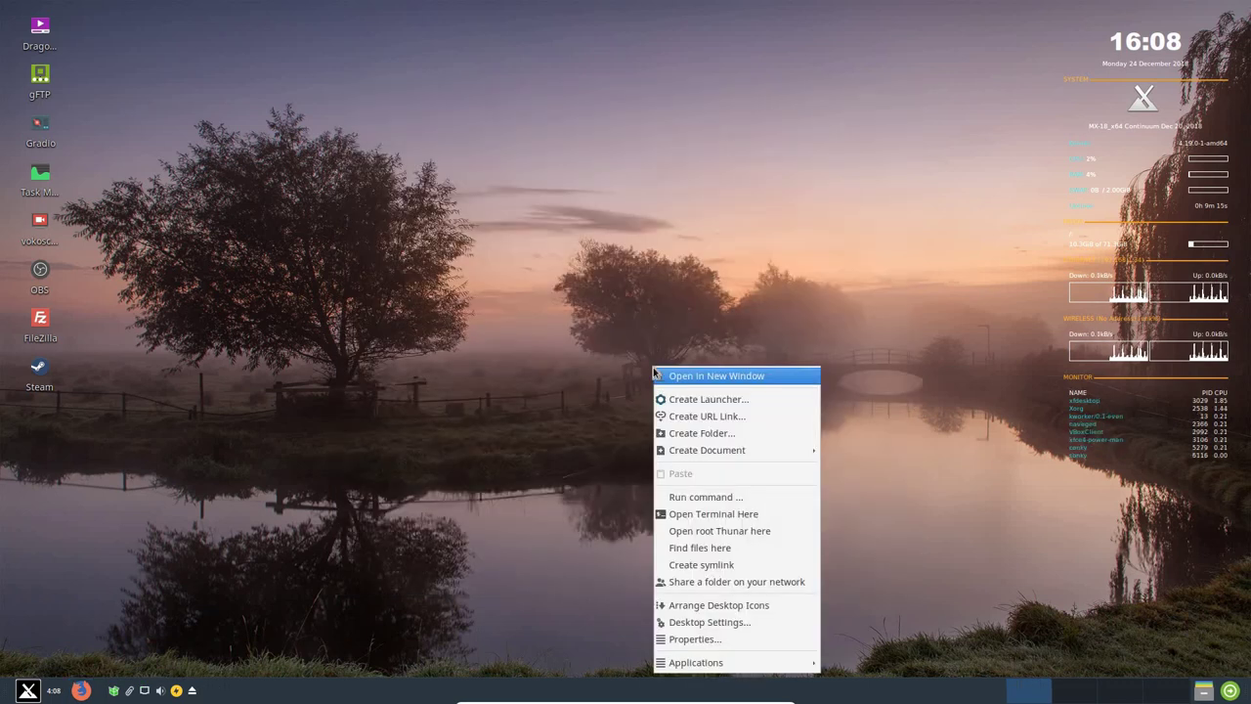
{"action": "left_click", "coordinate": [689, 516]}
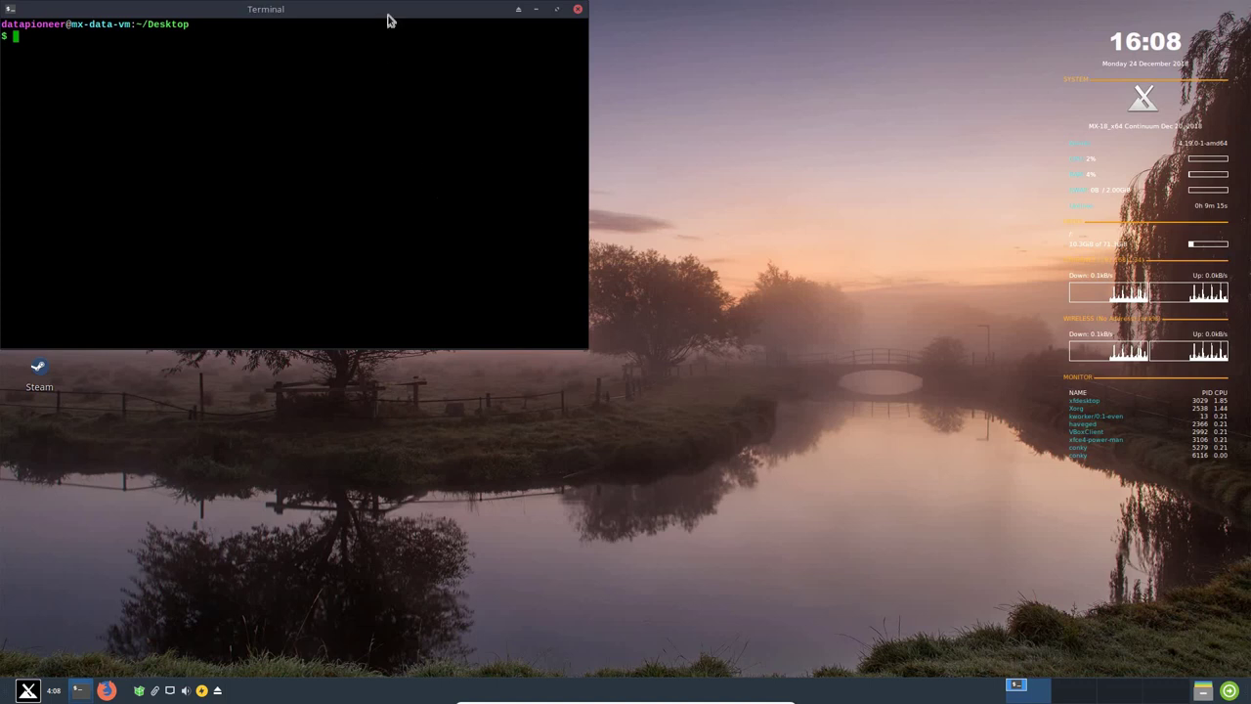
{"action": "left_click_drag", "start_coordinate": [389, 14], "coordinate": [693, 6]}
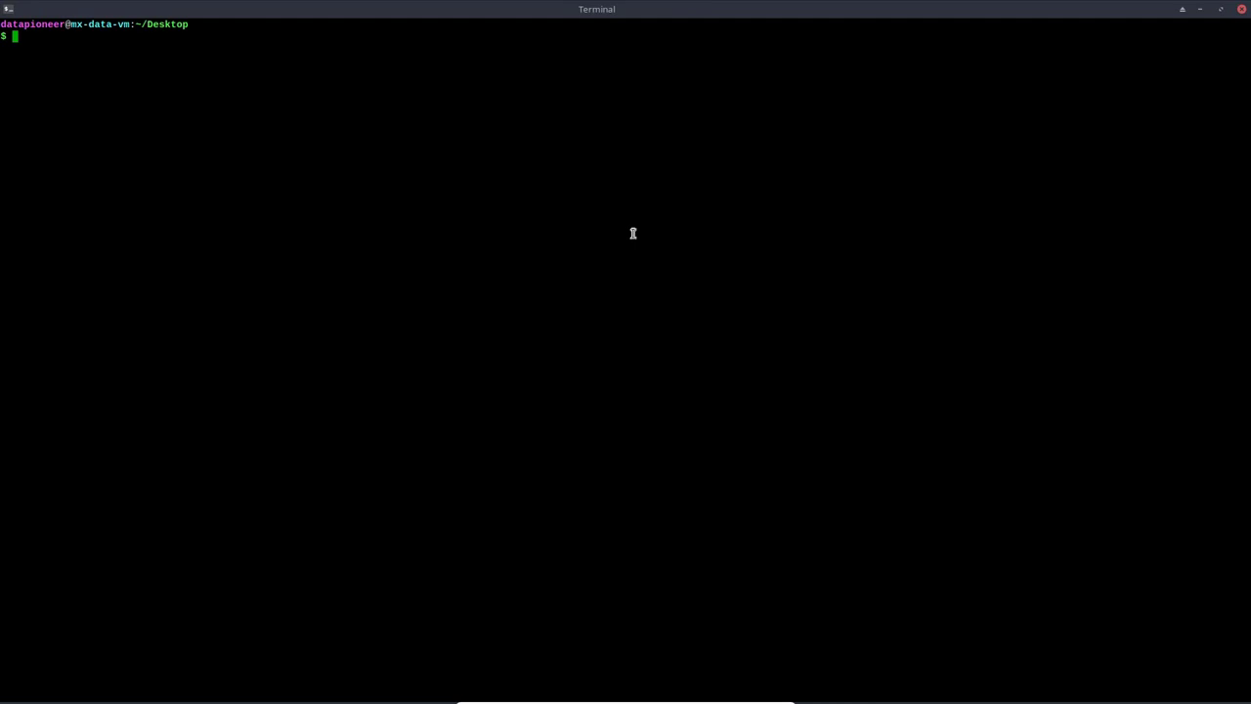
{"action": "key", "text": "ctrl+plus"}
{"action": "key", "text": "ctrl+plus"}
{"action": "key", "text": "ctrl+plus"}
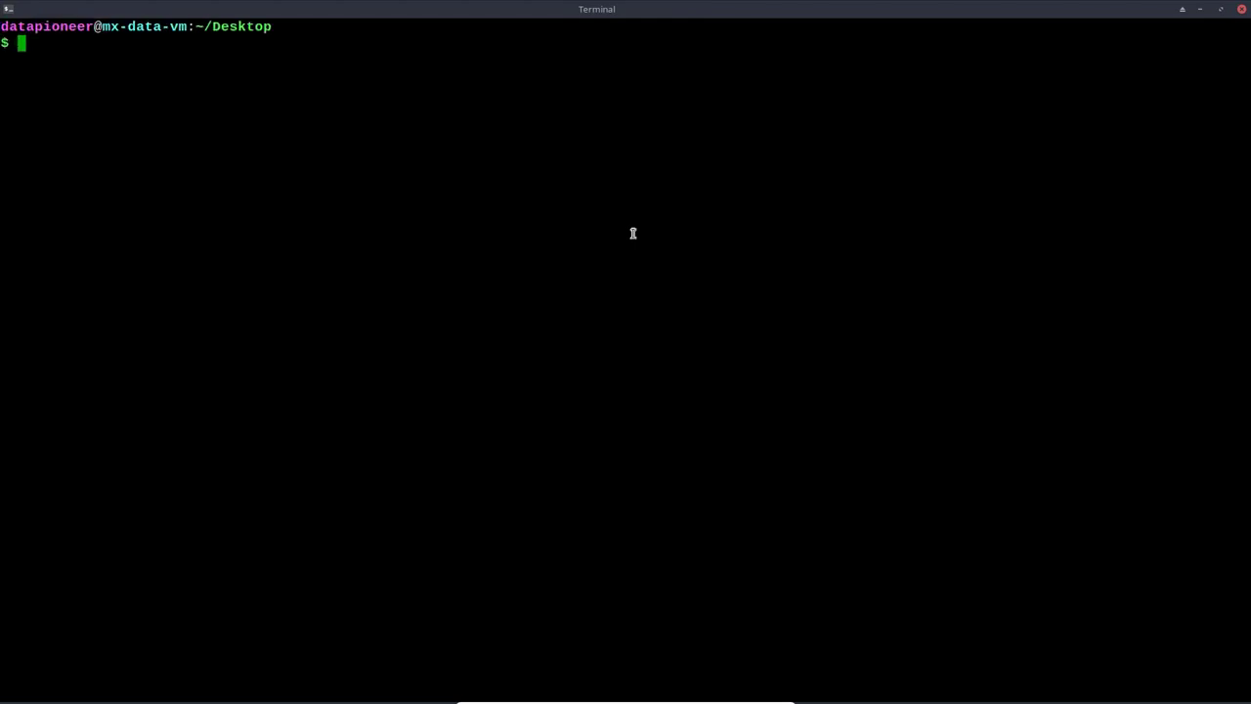
Run uname -a to show kernel version 4.19.0-1-amd64
{"action": "type", "text": "uan"}
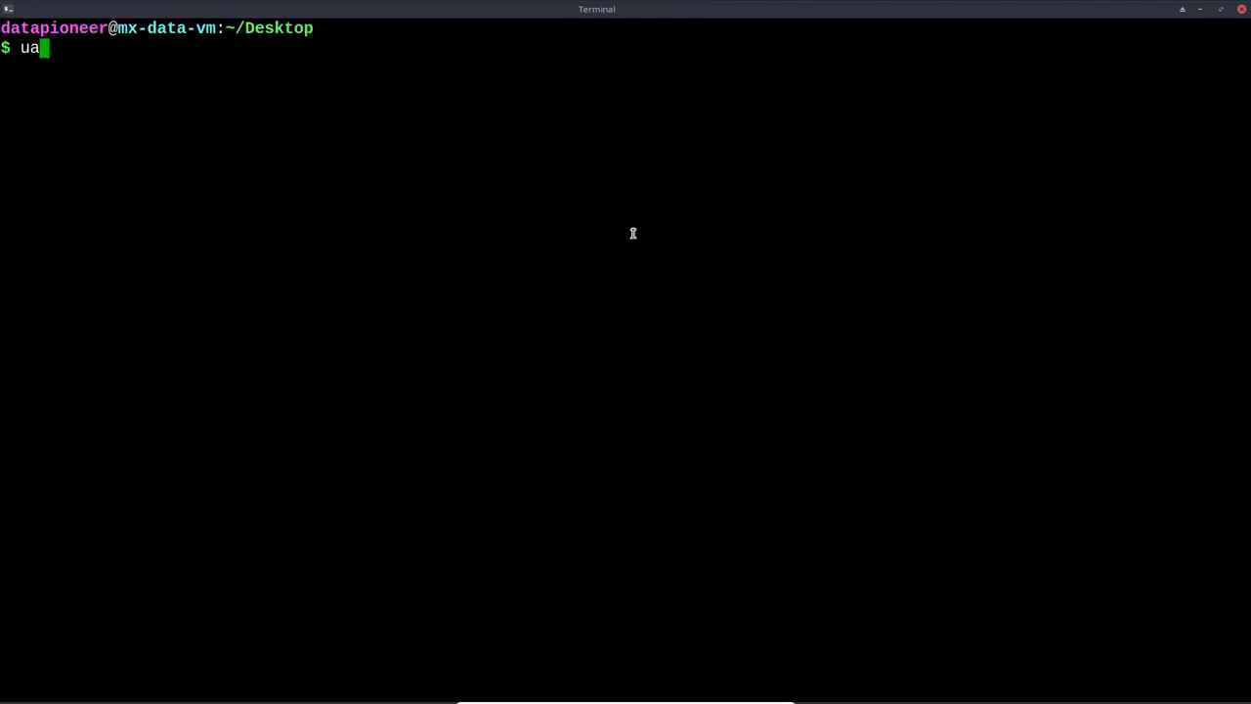
{"action": "key", "text": "BackSpace"}
{"action": "key", "text": "BackSpace"}
{"action": "type", "text": "name -a"}
{"action": "key", "text": "Return"}
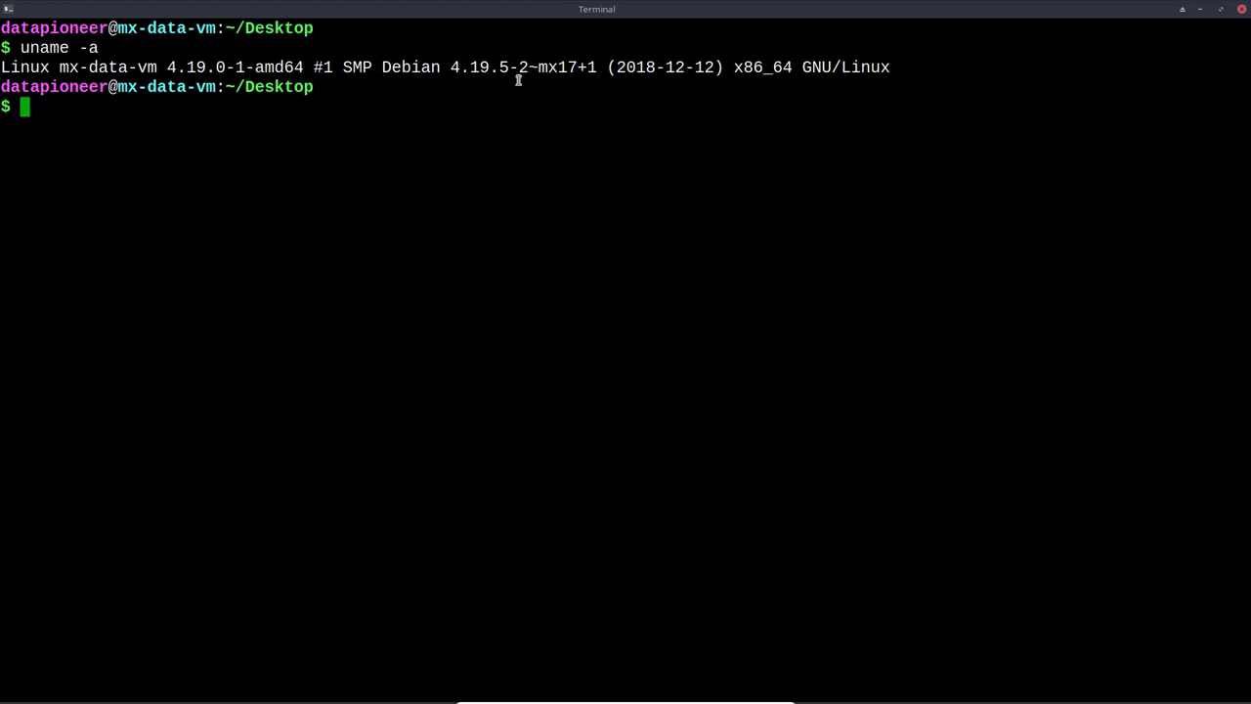
Run df -h to list disk usage of every filesystem
{"action": "type", "text": "sd"}
{"action": "key", "text": "BackSpace"}
{"action": "type", "text": "d"}
{"action": "key", "text": "BackSpace"}
{"action": "key", "text": "BackSpace"}
{"action": "key", "text": "BackSpace"}
{"action": "type", "text": "df -h"}
{"action": "key", "text": "Return"}
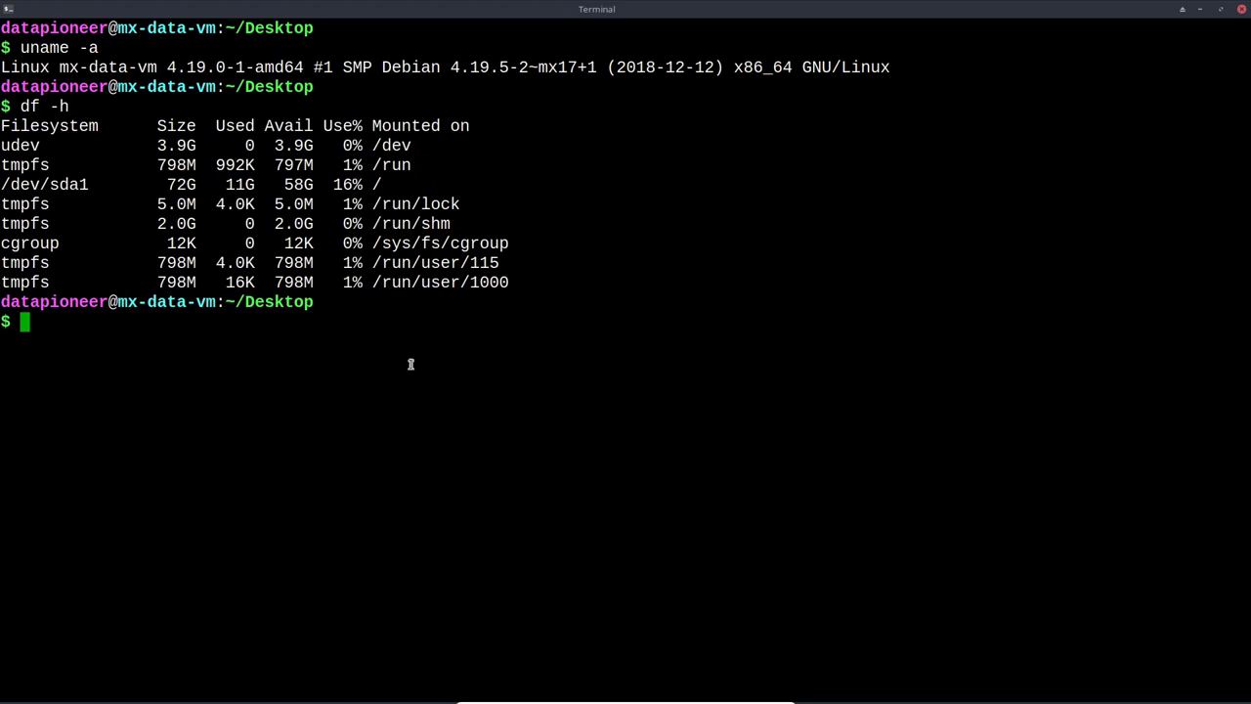
Try running fdisk /dev/sda without sudo, which is denied permission
{"action": "type", "text": "fdisk /dev/ds"}
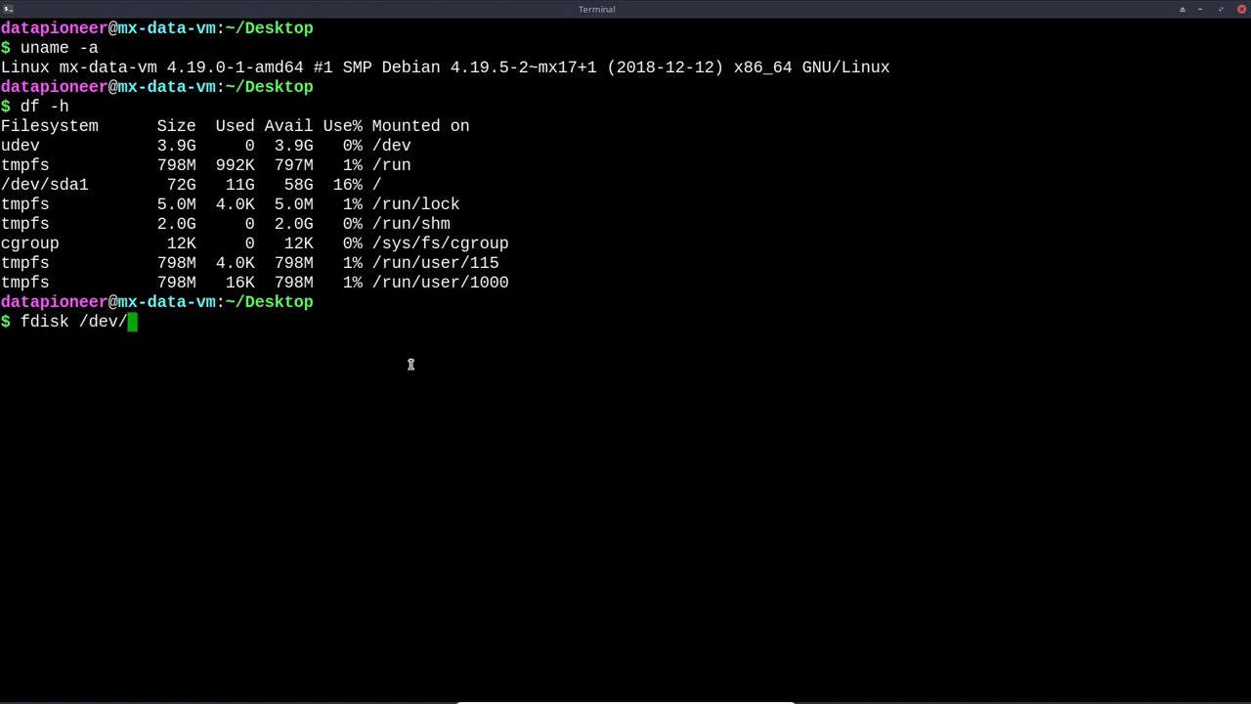
{"action": "key", "text": "BackSpace"}
{"action": "key", "text": "BackSpace"}
{"action": "type", "text": "sk /d"}
{"action": "key", "text": "BackSpace"}
{"action": "key", "text": "BackSpace"}
{"action": "type", "text": "d"}
{"action": "key", "text": "BackSpace"}
{"action": "type", "text": "sda"}
{"action": "key", "text": "Return"}
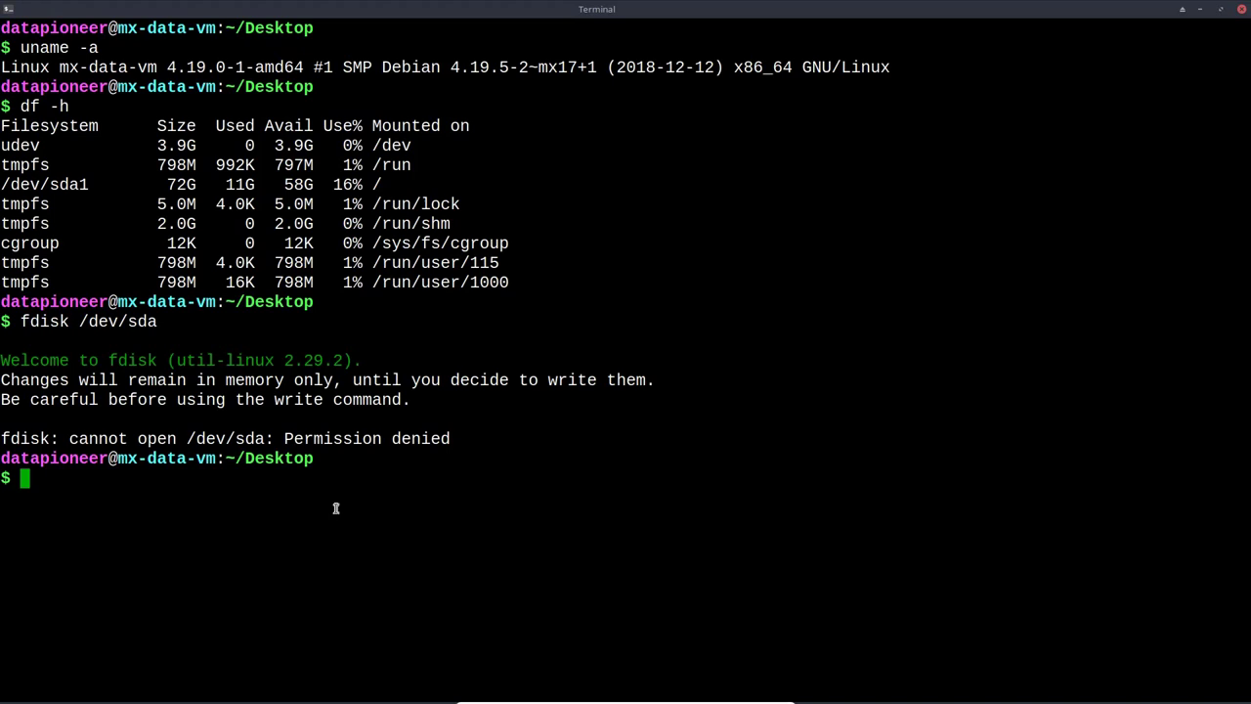
Rerun it as sudo fdisk /dev/sda and submit the sudo password
{"action": "type", "text": "sudo fdisk /dev/sda"}
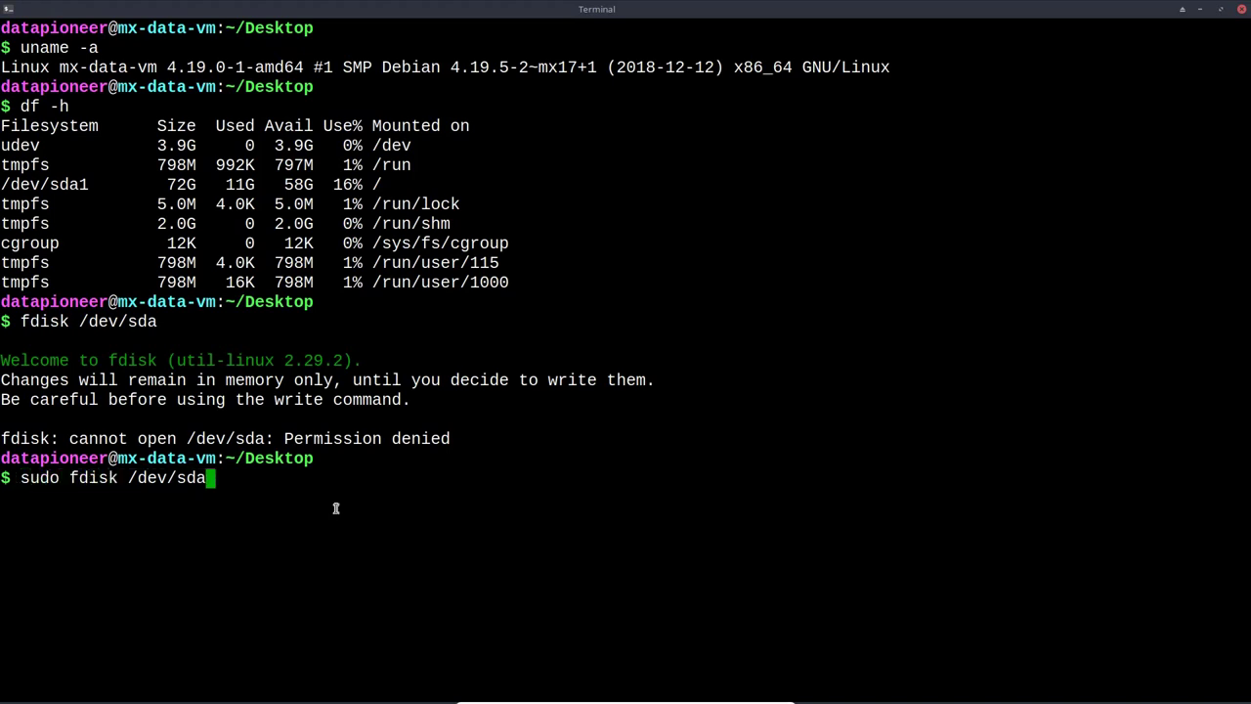
{"action": "key", "text": "Return"}
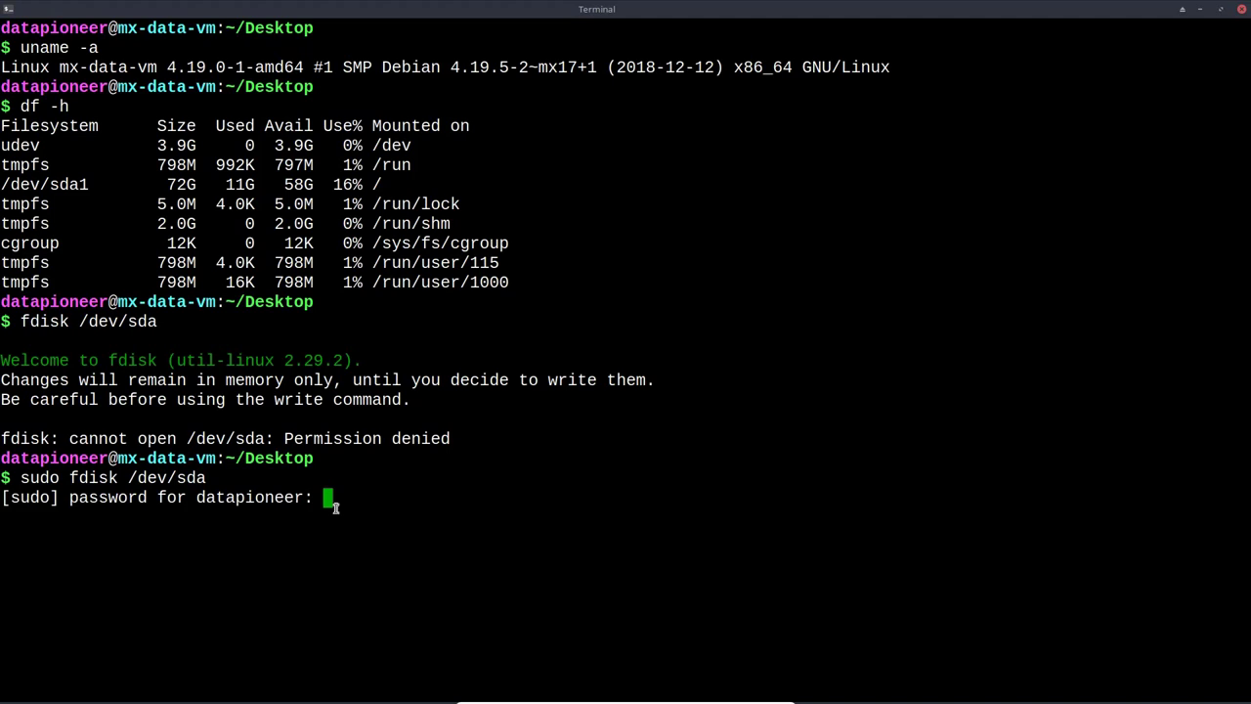
{"action": "key", "text": "Return"}
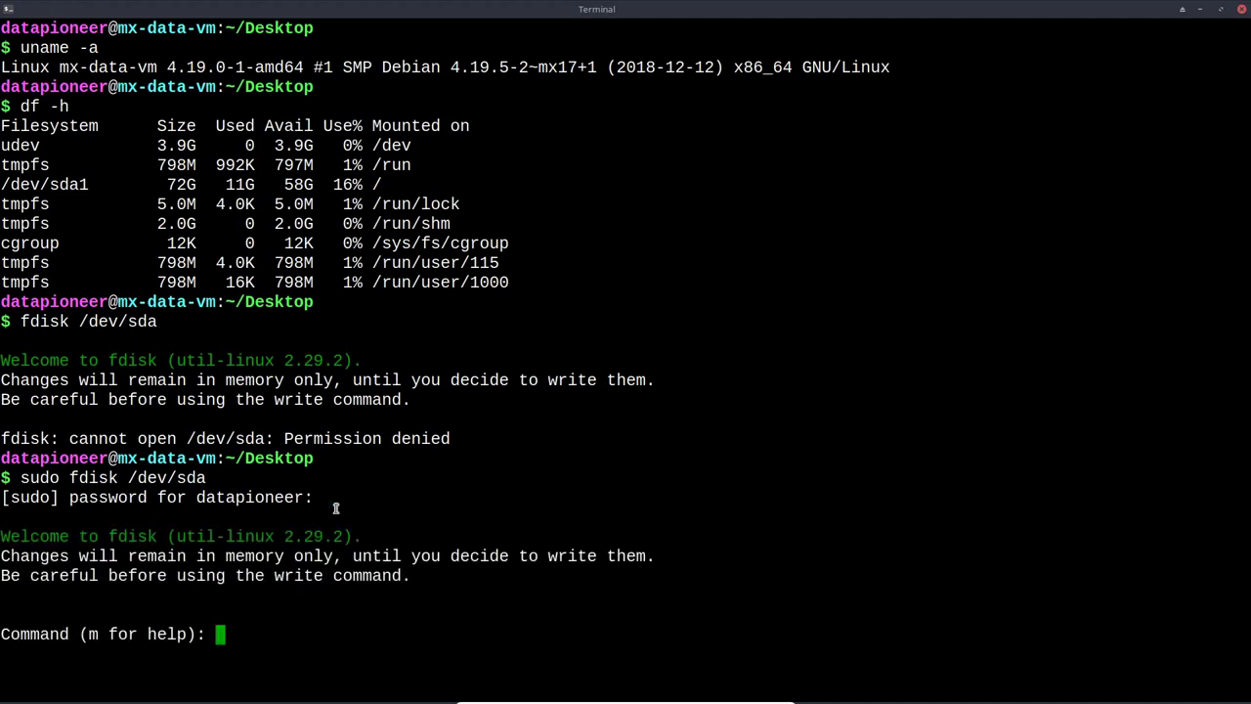
Show fdisk's list of commands with m and scroll through the help
{"action": "type", "text": "m"}
{"action": "key", "text": "Return"}
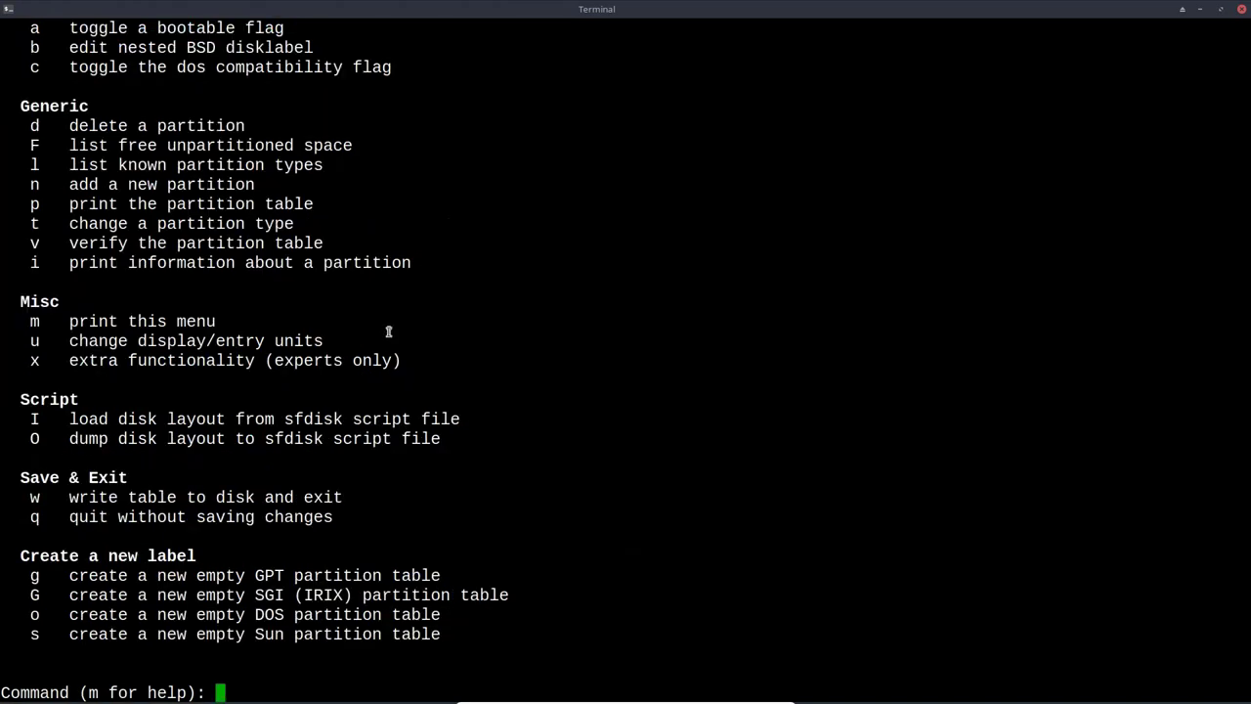
{"action": "scroll", "coordinate": [439, 316], "scroll_direction": "up", "scroll_amount": 2}
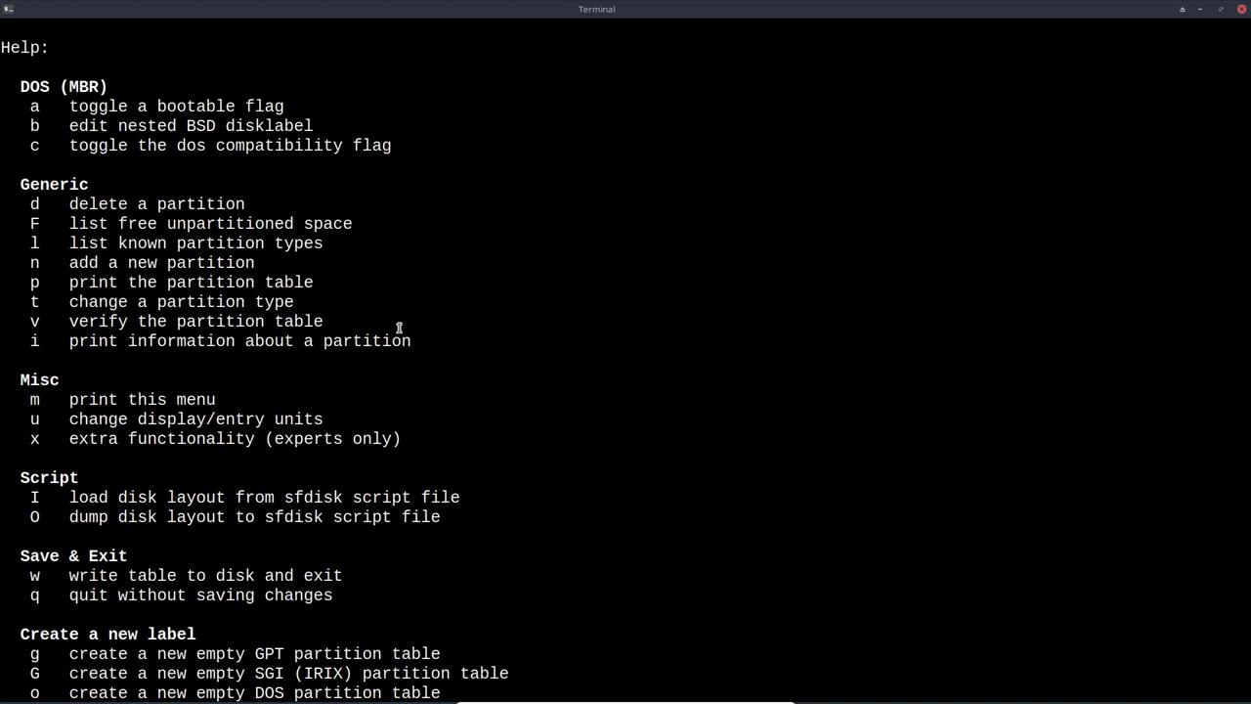
{"action": "scroll", "coordinate": [401, 364], "scroll_direction": "down", "scroll_amount": 2}
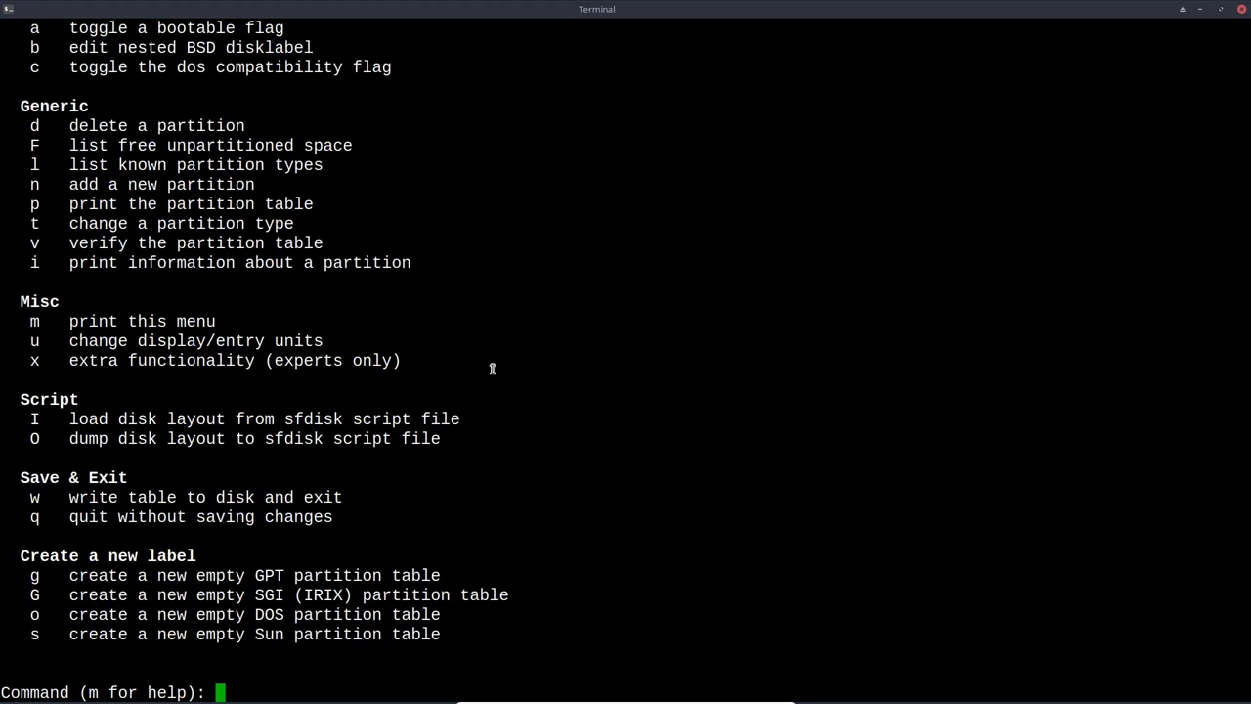
Print /dev/sda's partition table (73G sda1, 2G sda2), quit fdisk unsaved, and exit the terminal
{"action": "type", "text": "p"}
{"action": "key", "text": "Return"}
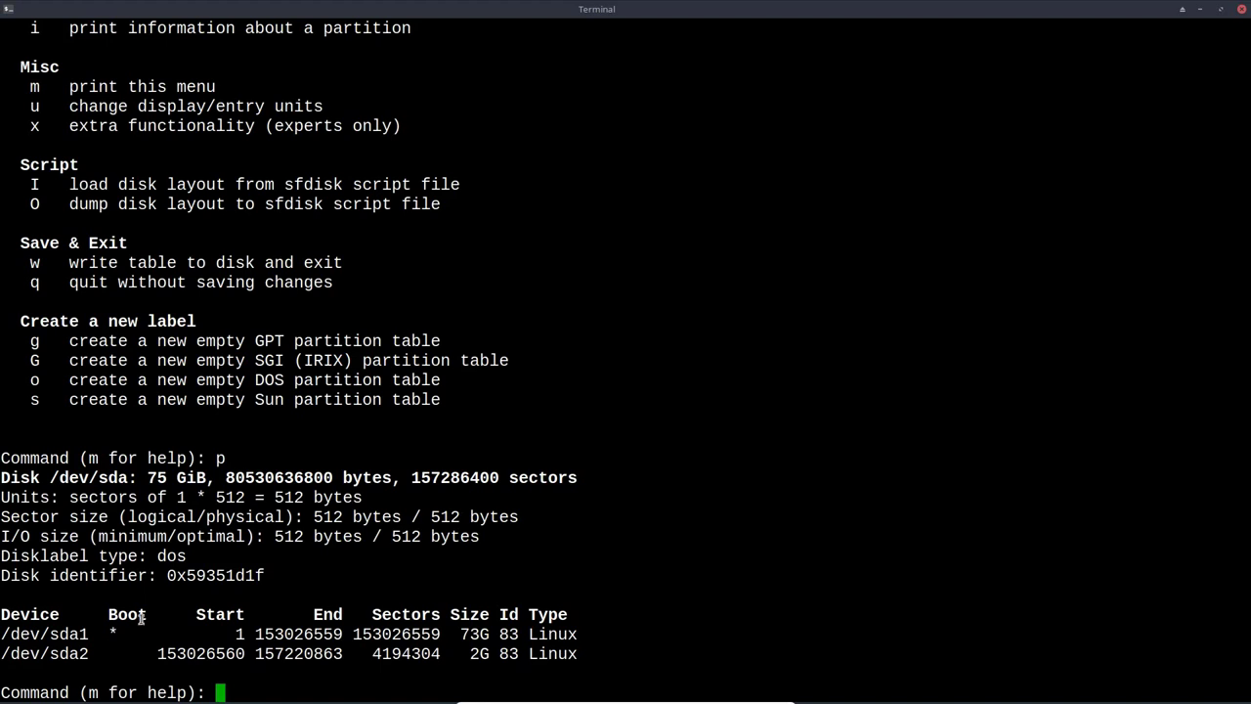
{"action": "type", "text": "q"}
{"action": "key", "text": "Return"}
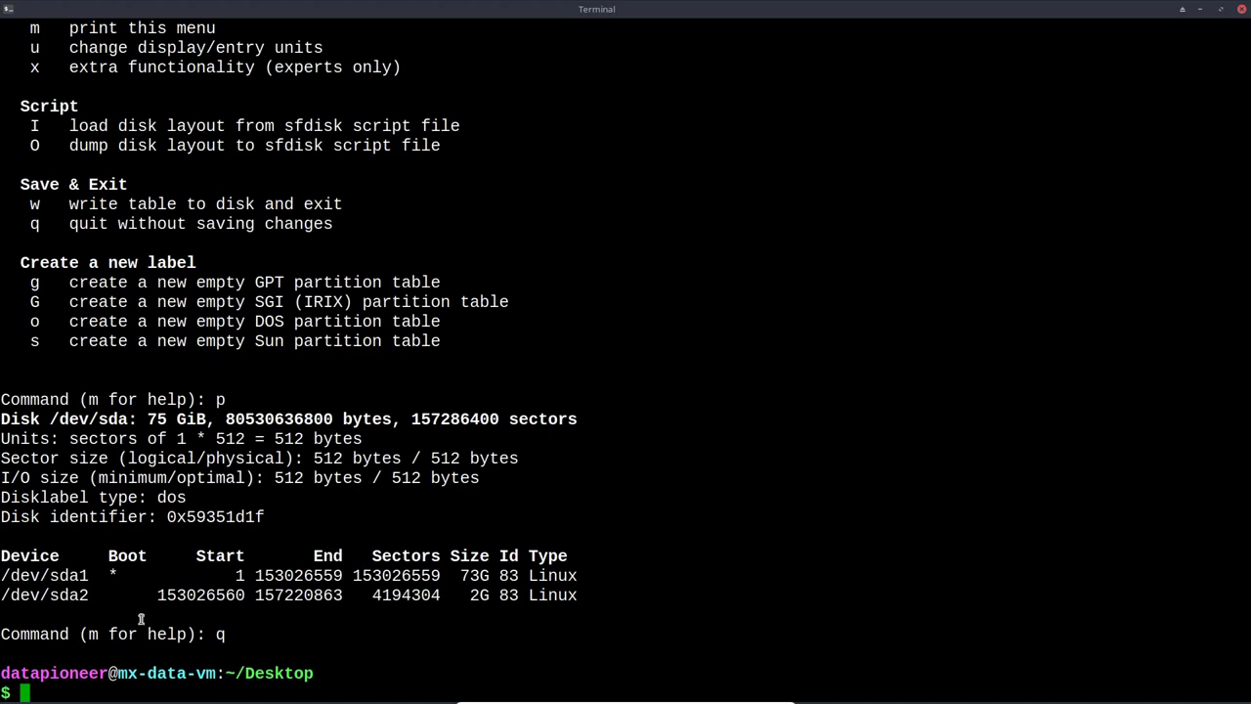
{"action": "type", "text": "exit"}
{"action": "key", "text": "Return"}
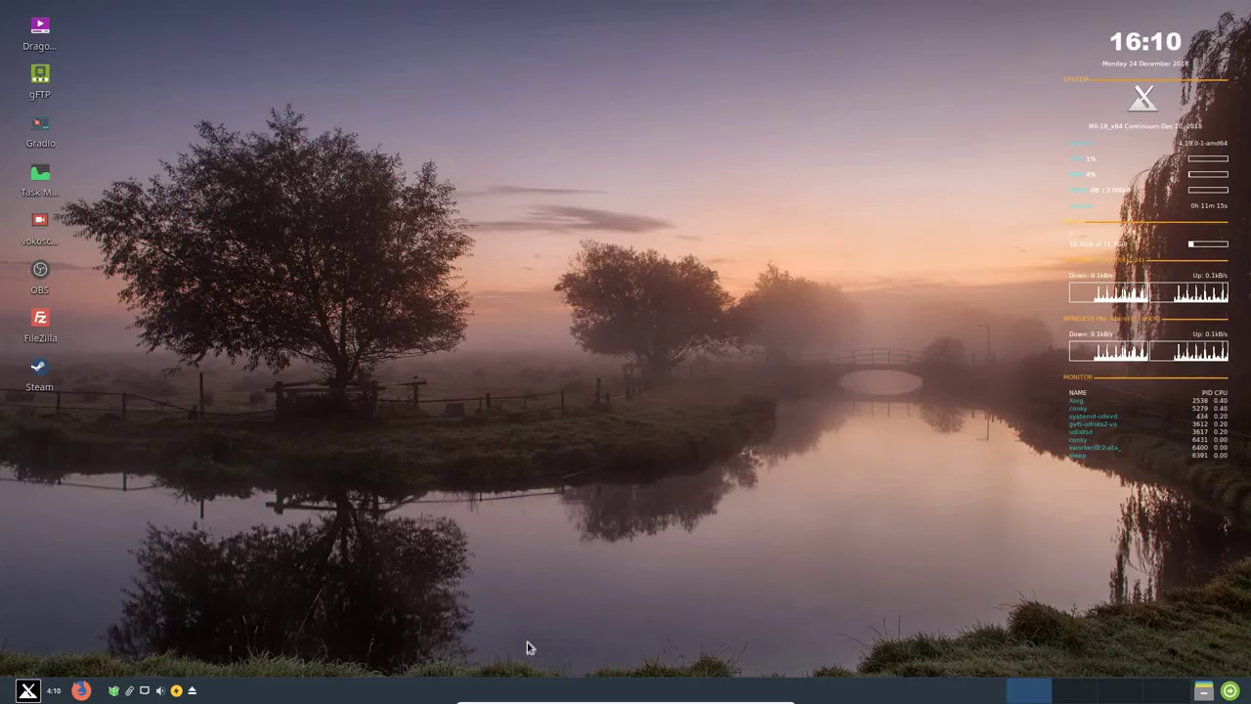
Launch Disk Manager from the Whisker menu's Settings > System applications, reaching its password prompt
{"action": "left_click", "coordinate": [29, 693]}
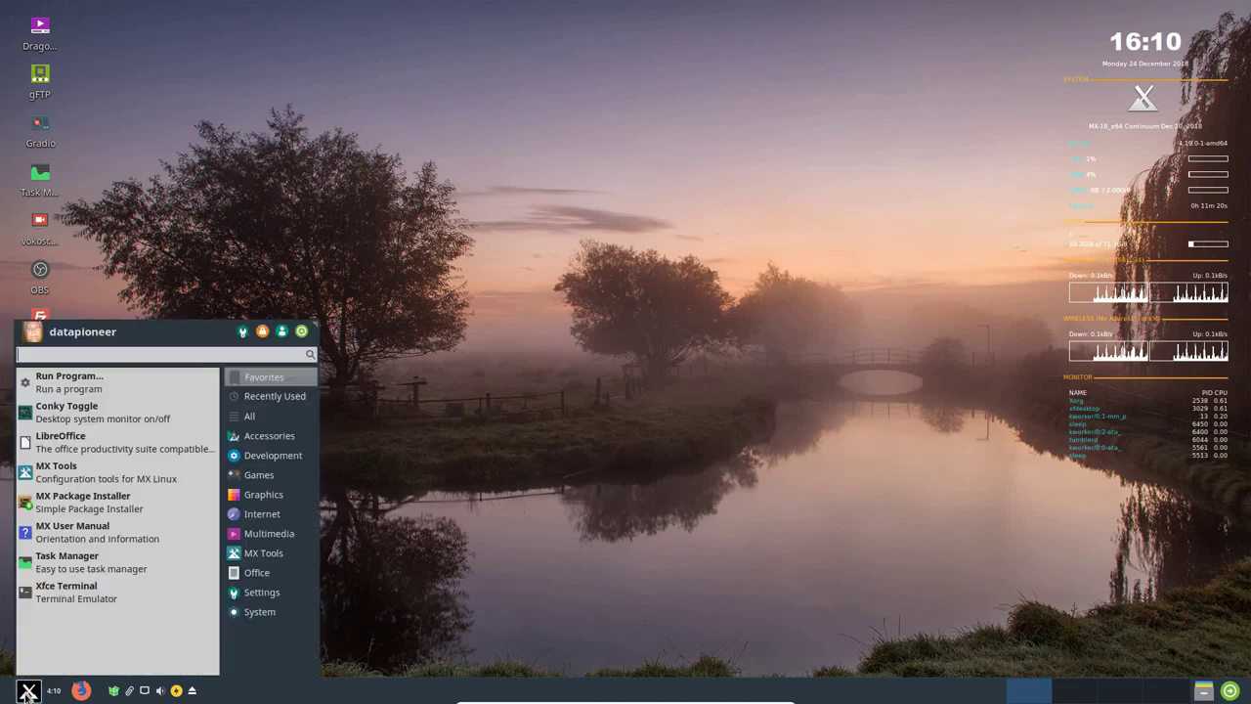
{"action": "left_click", "coordinate": [260, 594]}
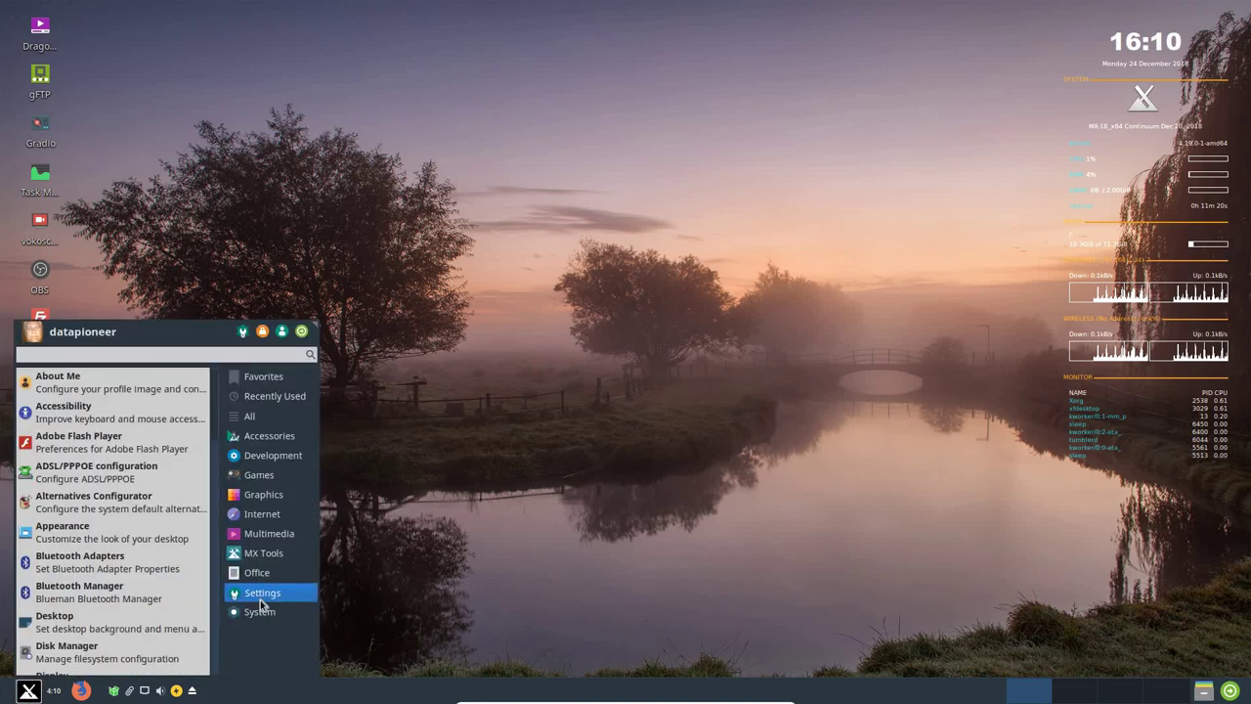
{"action": "left_click", "coordinate": [260, 612]}
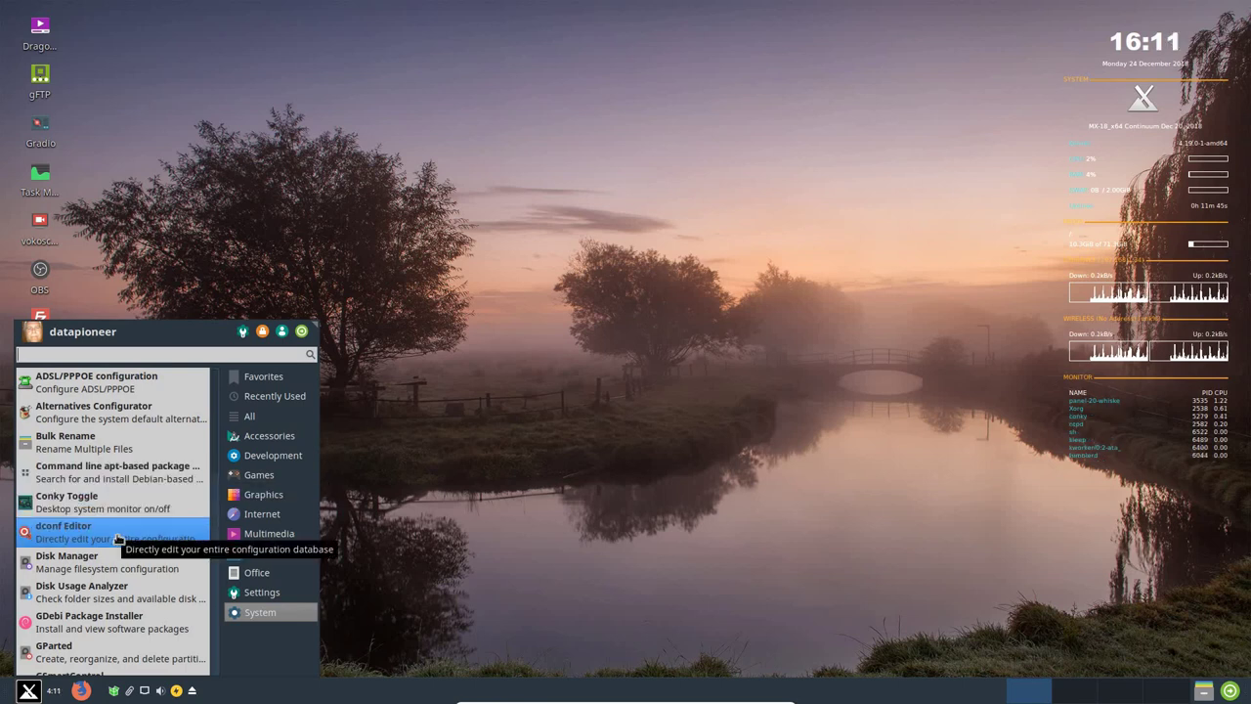
{"action": "scroll", "coordinate": [117, 539], "scroll_direction": "down", "scroll_amount": 1}
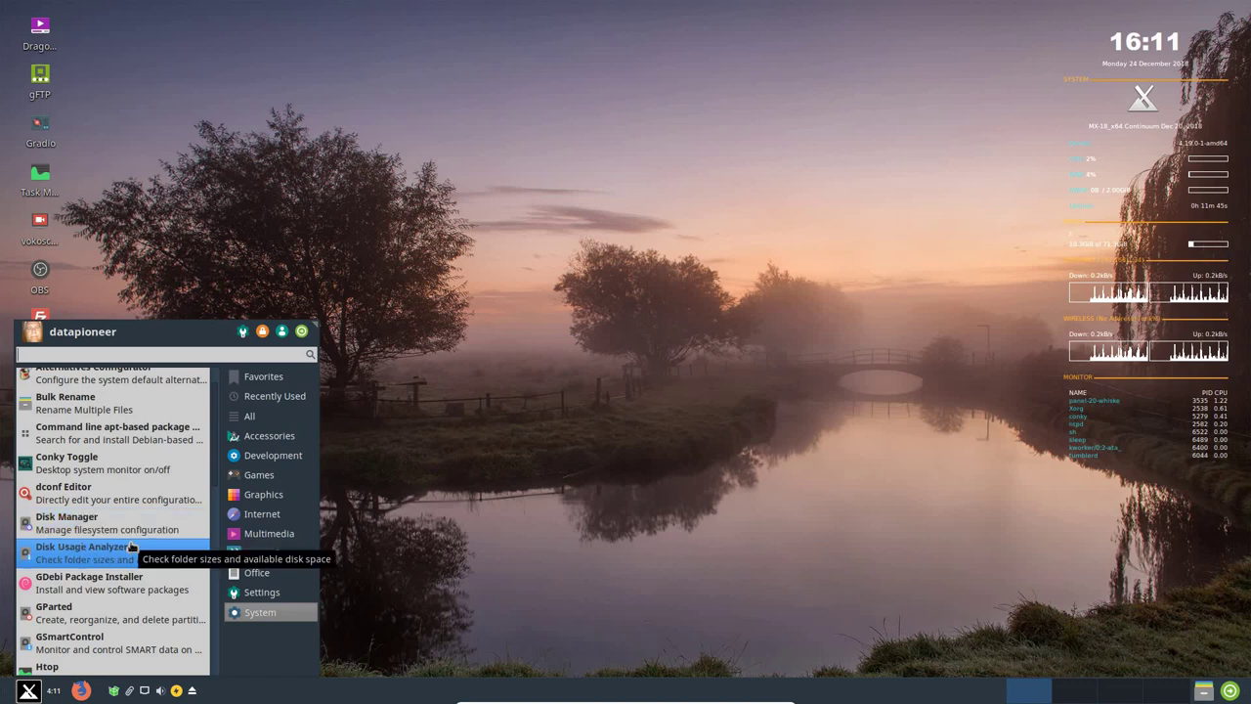
{"action": "left_click", "coordinate": [135, 523]}
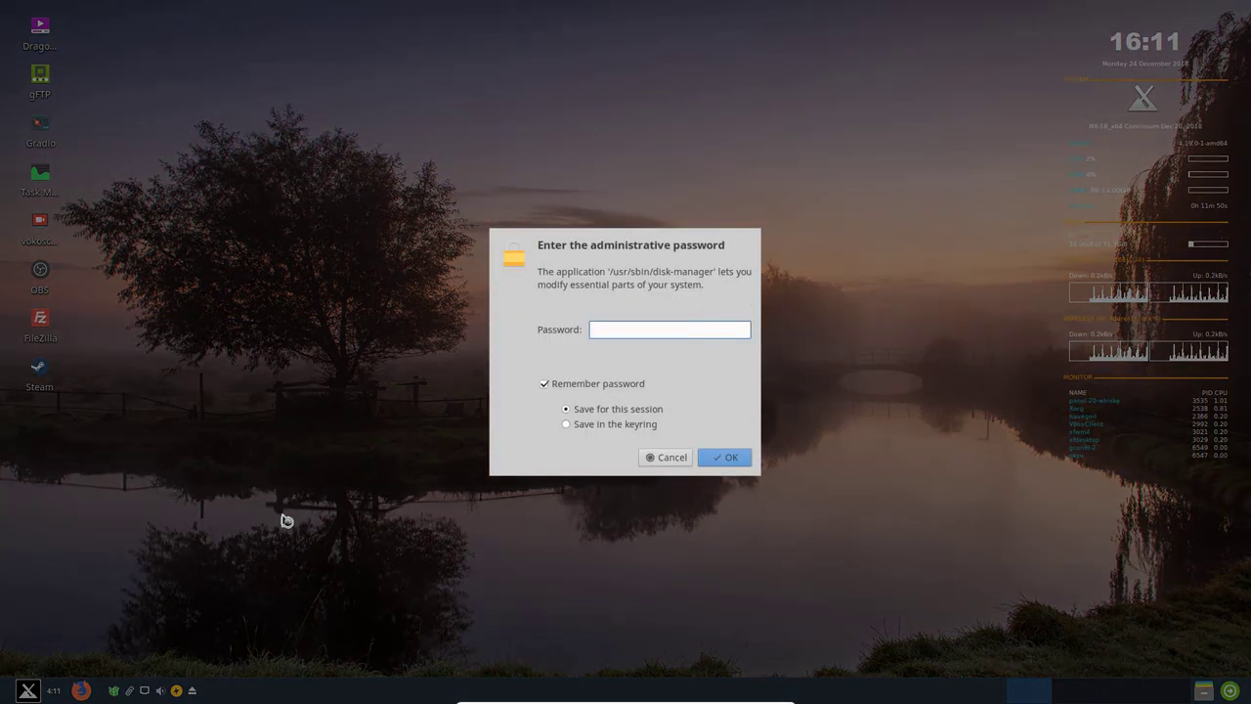
Unlock Disk Manager with the admin password, maximize it to review sda1 (ext4, 71.3 GB), then close it
{"action": "type", "text": "*******"}
{"action": "key", "text": "Return"}
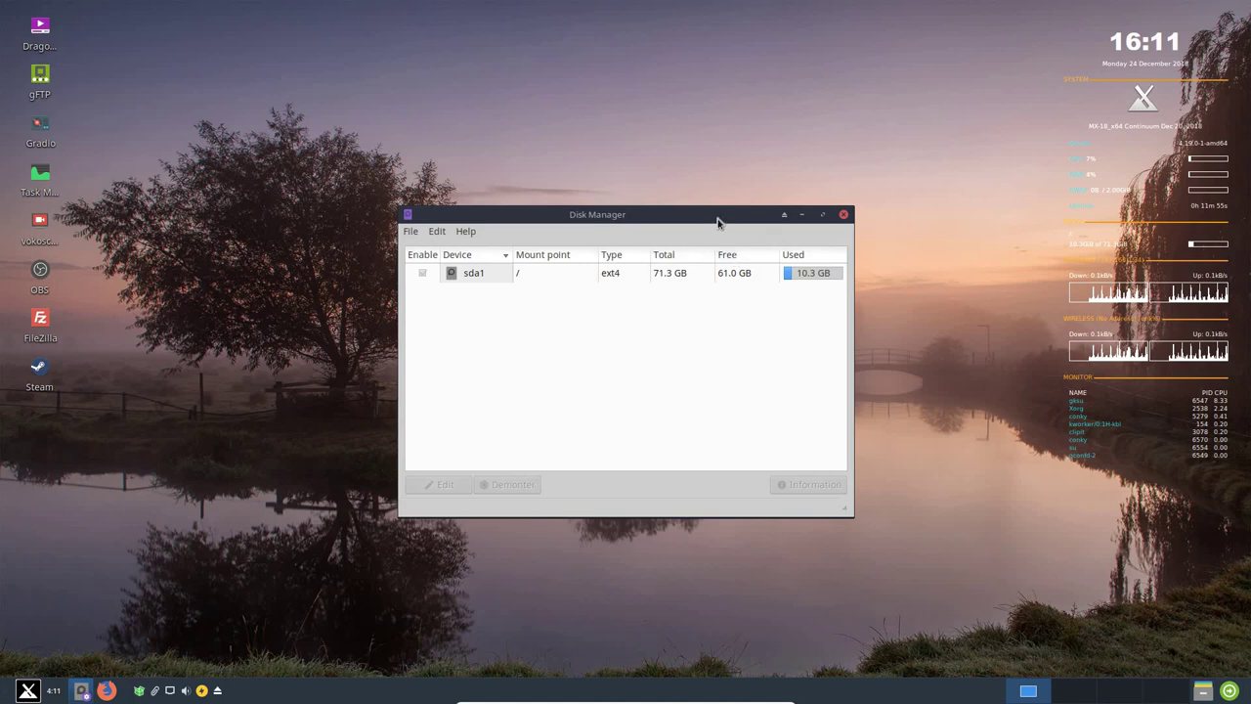
{"action": "left_click_drag", "start_coordinate": [720, 218], "coordinate": [728, 5]}
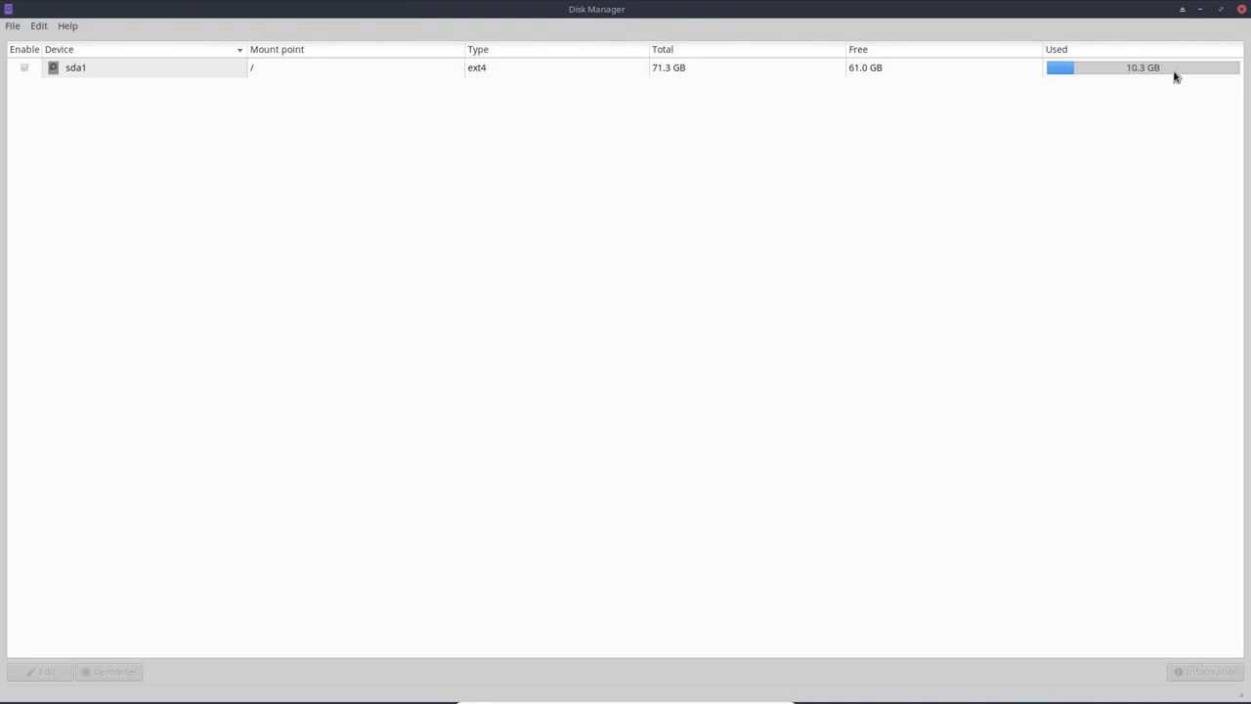
{"action": "left_click", "coordinate": [1242, 12]}
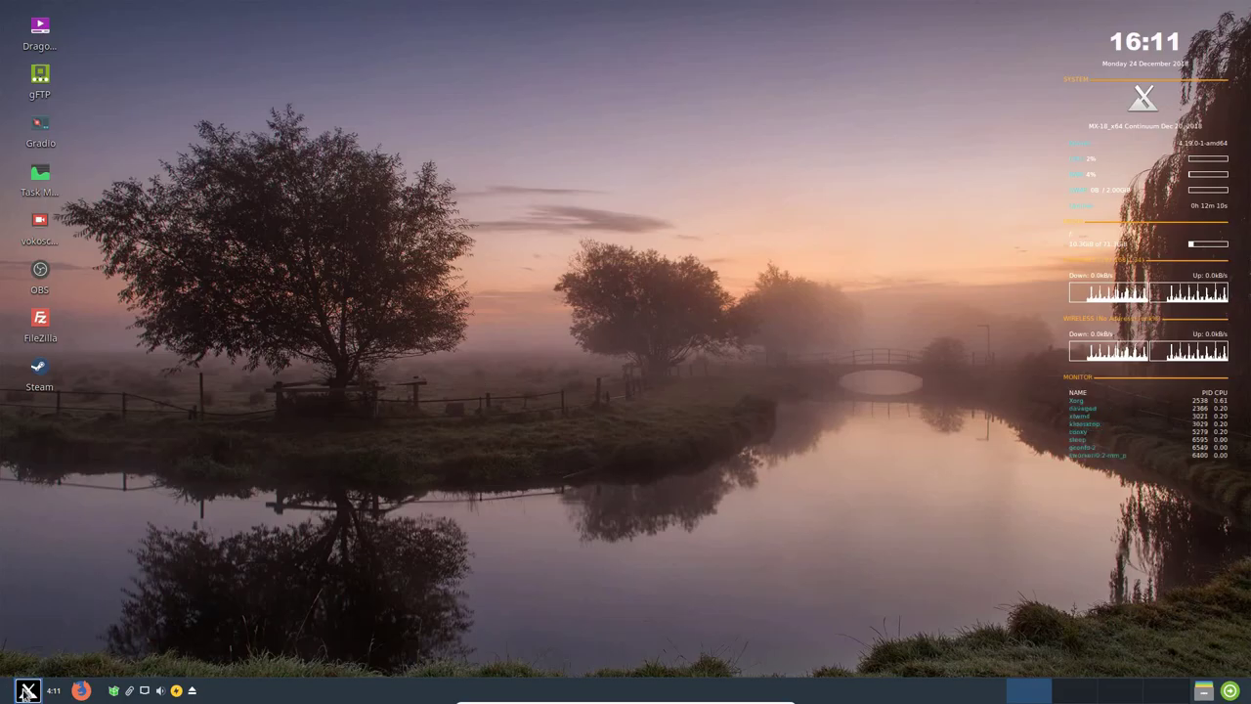
Start Htop from the Whisker menu's System applications list
{"action": "left_click", "coordinate": [31, 690]}
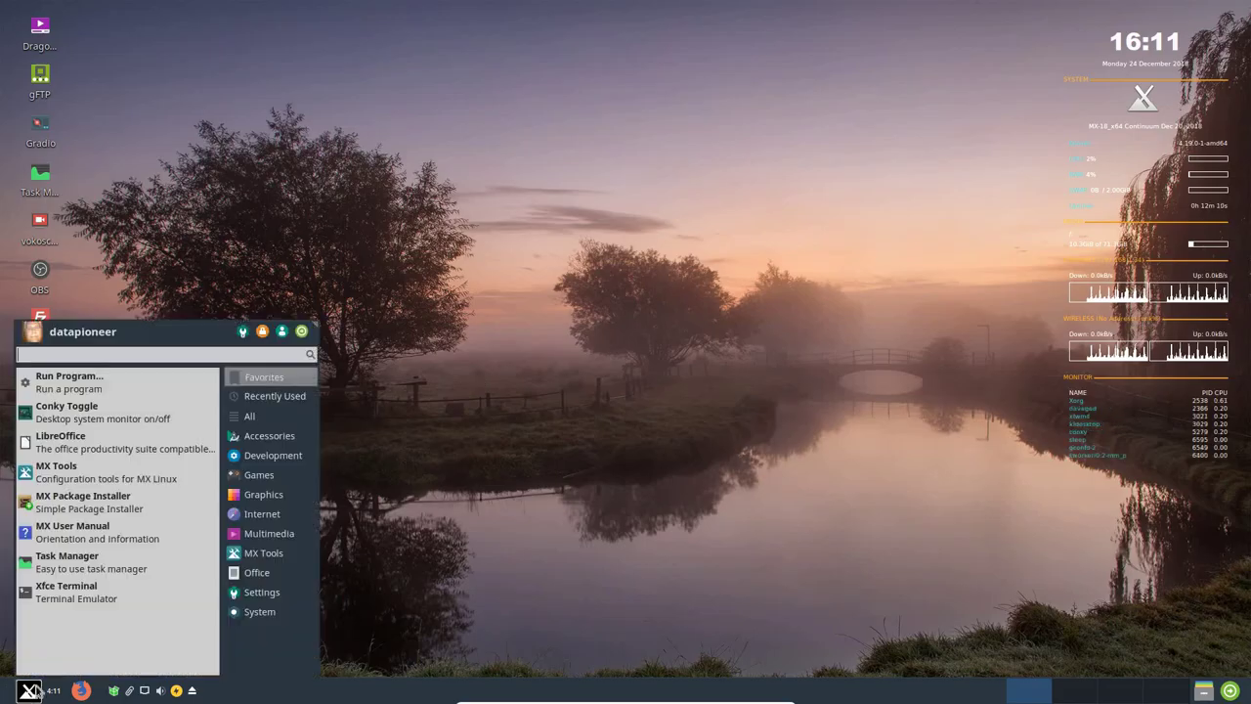
{"action": "left_click", "coordinate": [260, 610]}
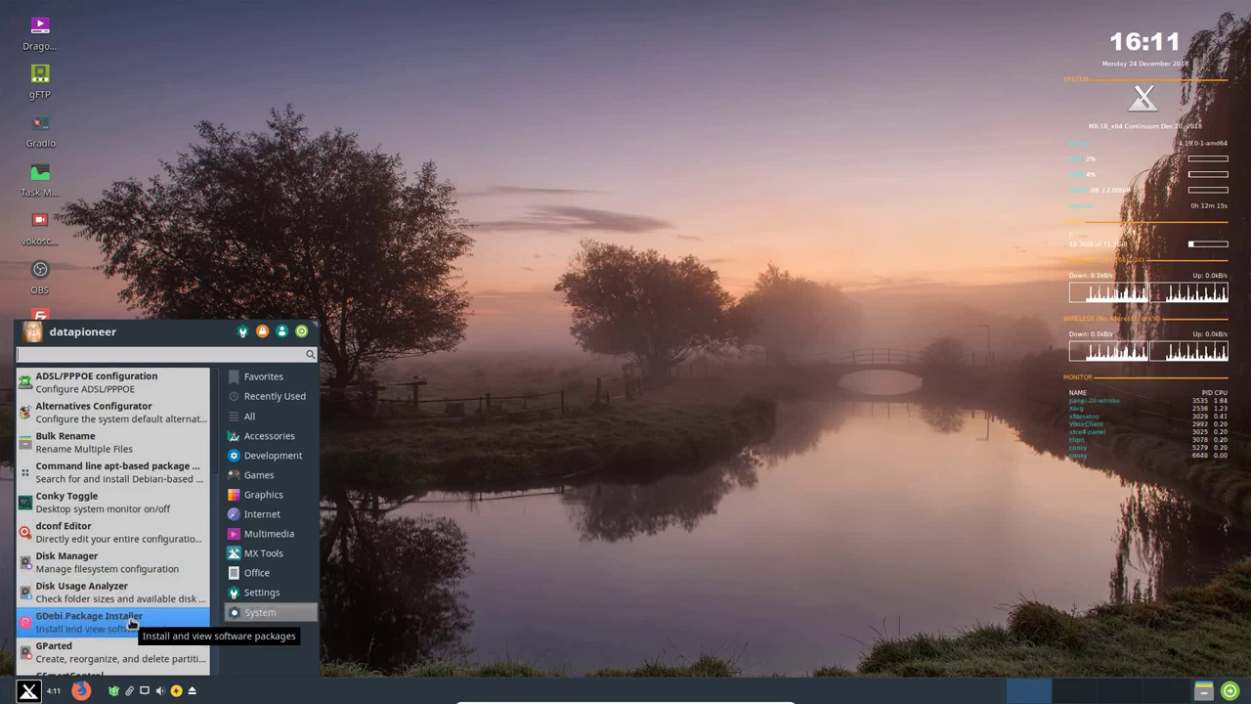
{"action": "scroll", "coordinate": [132, 623], "scroll_direction": "down", "scroll_amount": 3}
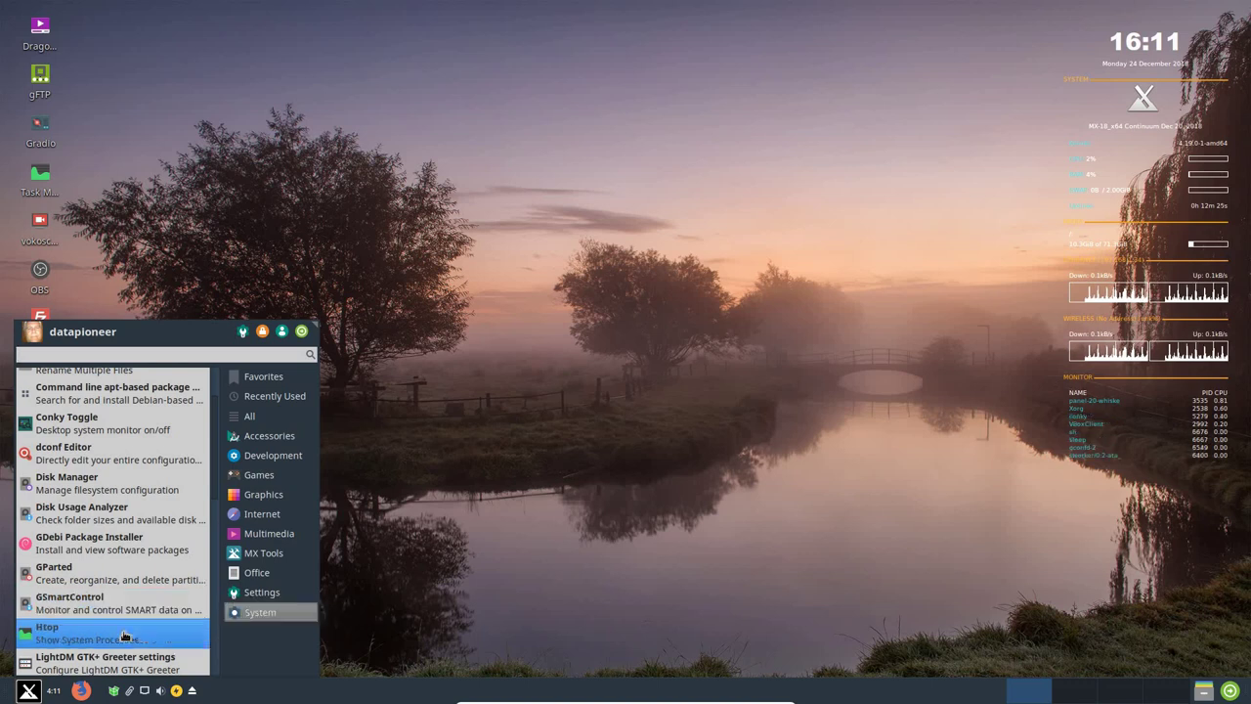
{"action": "left_click", "coordinate": [238, 614]}
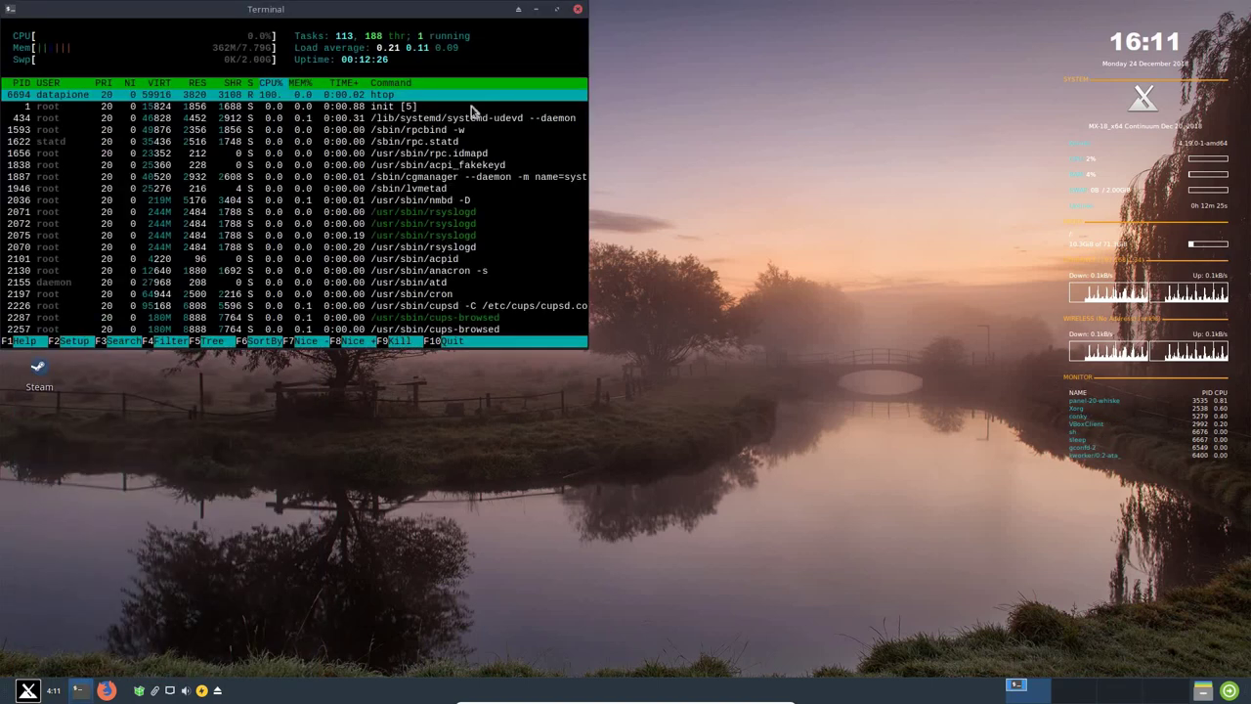
Maximize the htop terminal to list more processes, then bring up its File menu with F10
{"action": "double_click", "coordinate": [443, 18]}
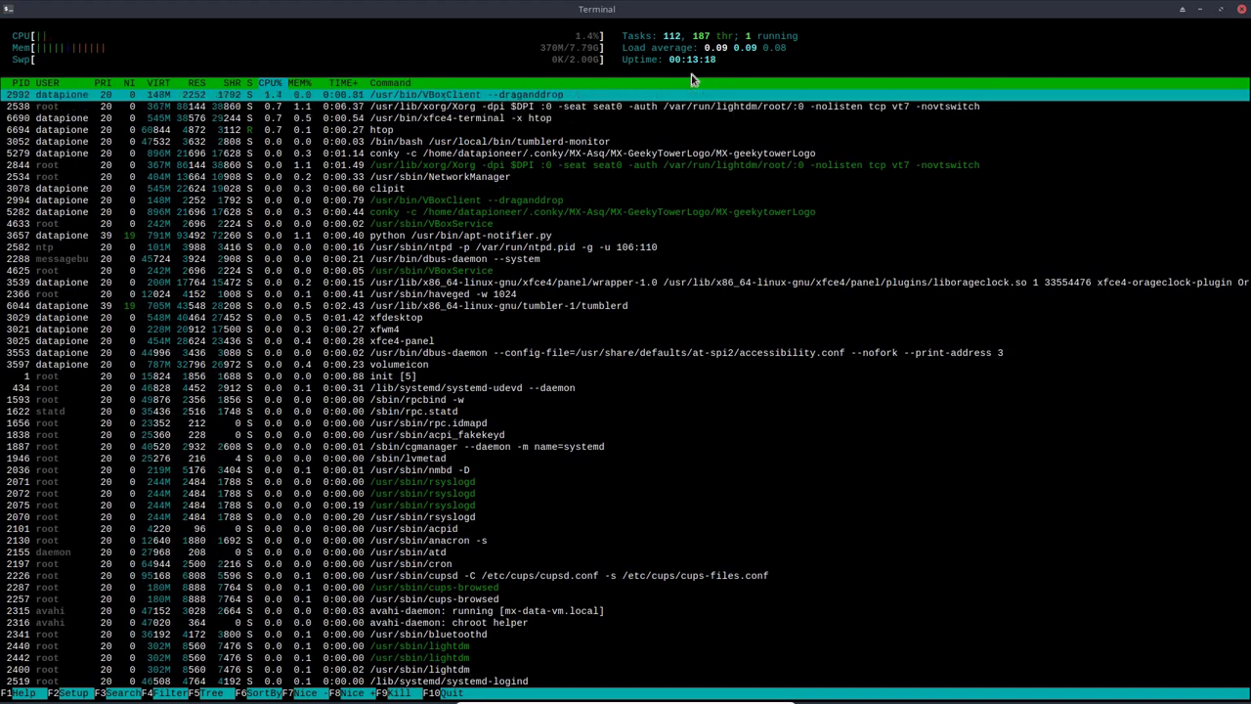
{"action": "key", "text": "F10"}
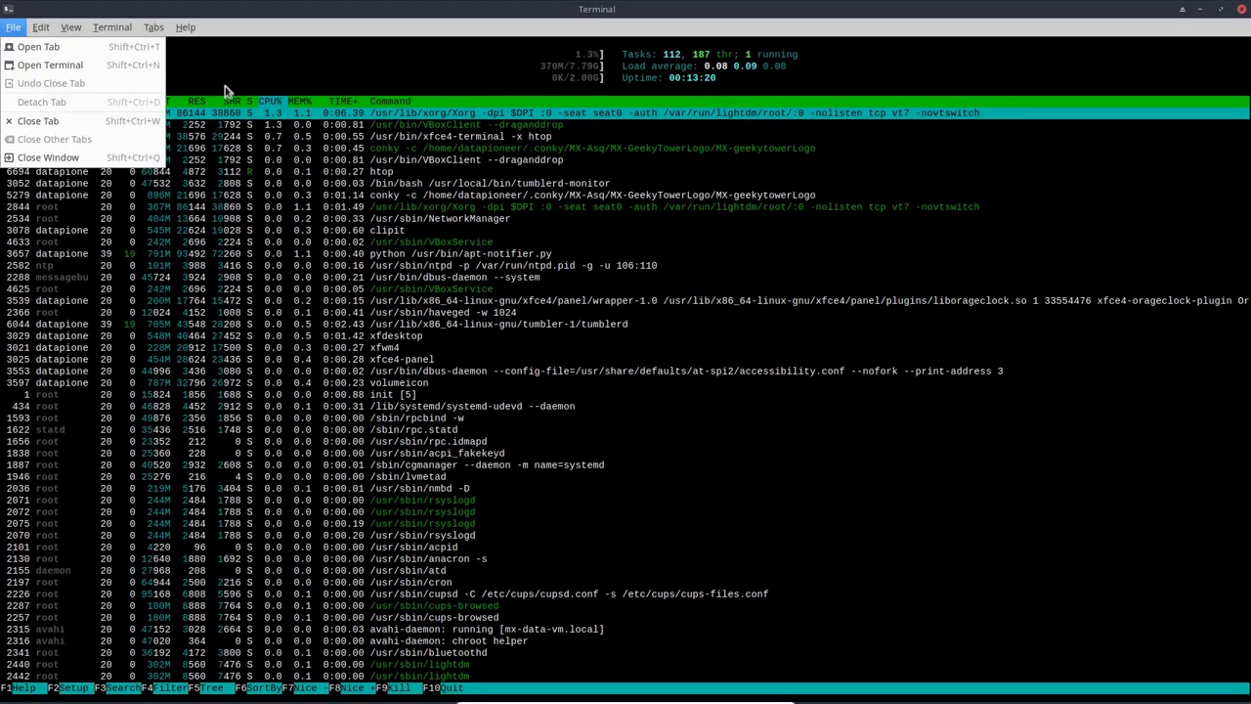
Close the htop terminal window and bring up the Log Out/Restart/Shut Down/Suspend dialog
{"action": "left_click", "coordinate": [71, 159]}
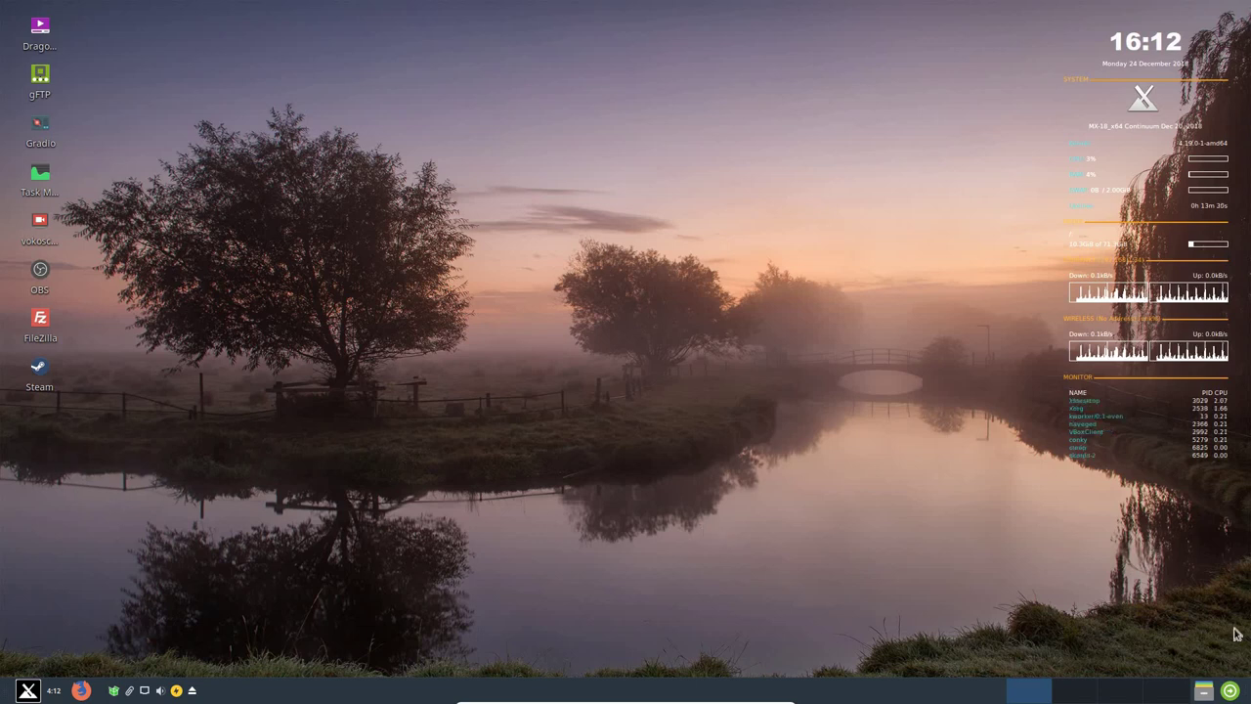
{"action": "left_click", "coordinate": [1228, 691]}
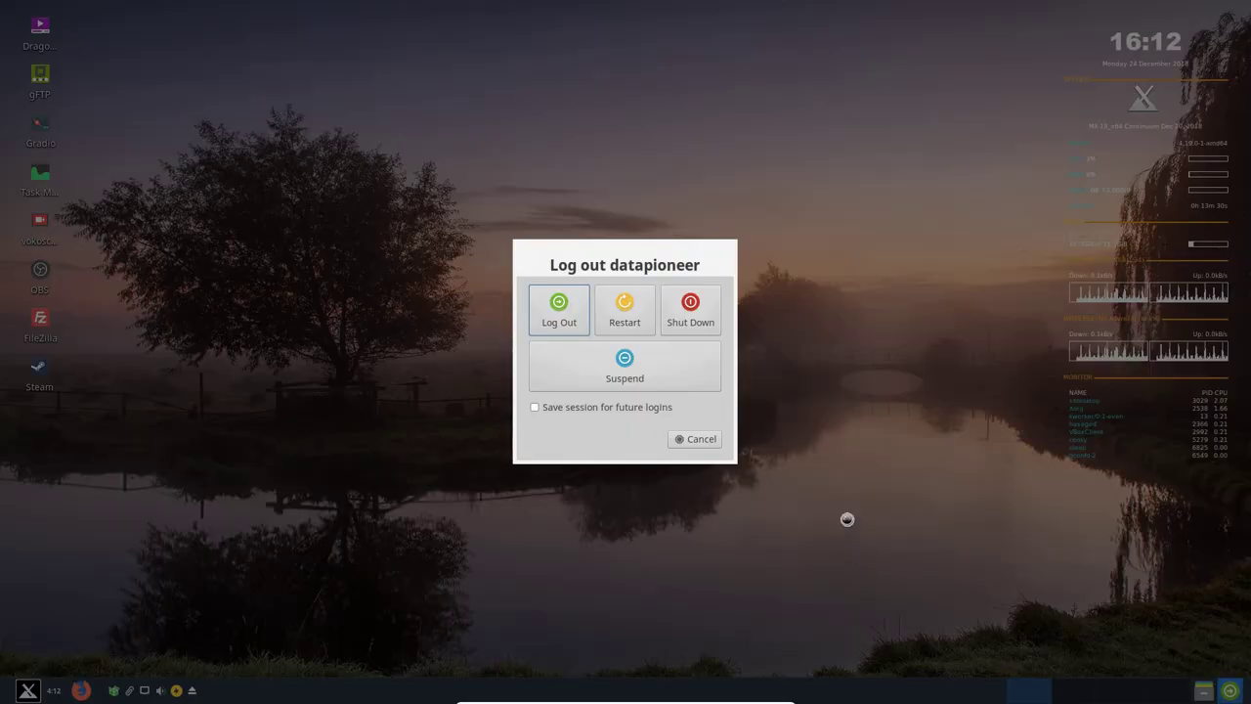